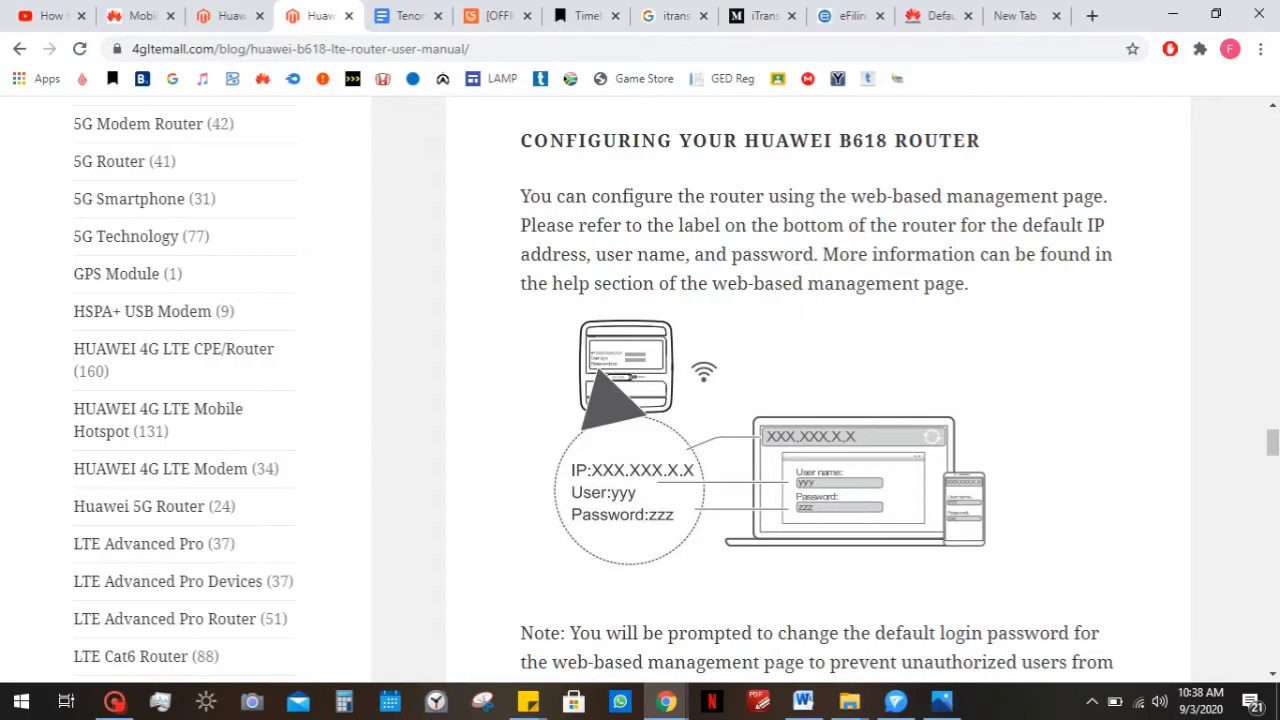
click(528, 701)
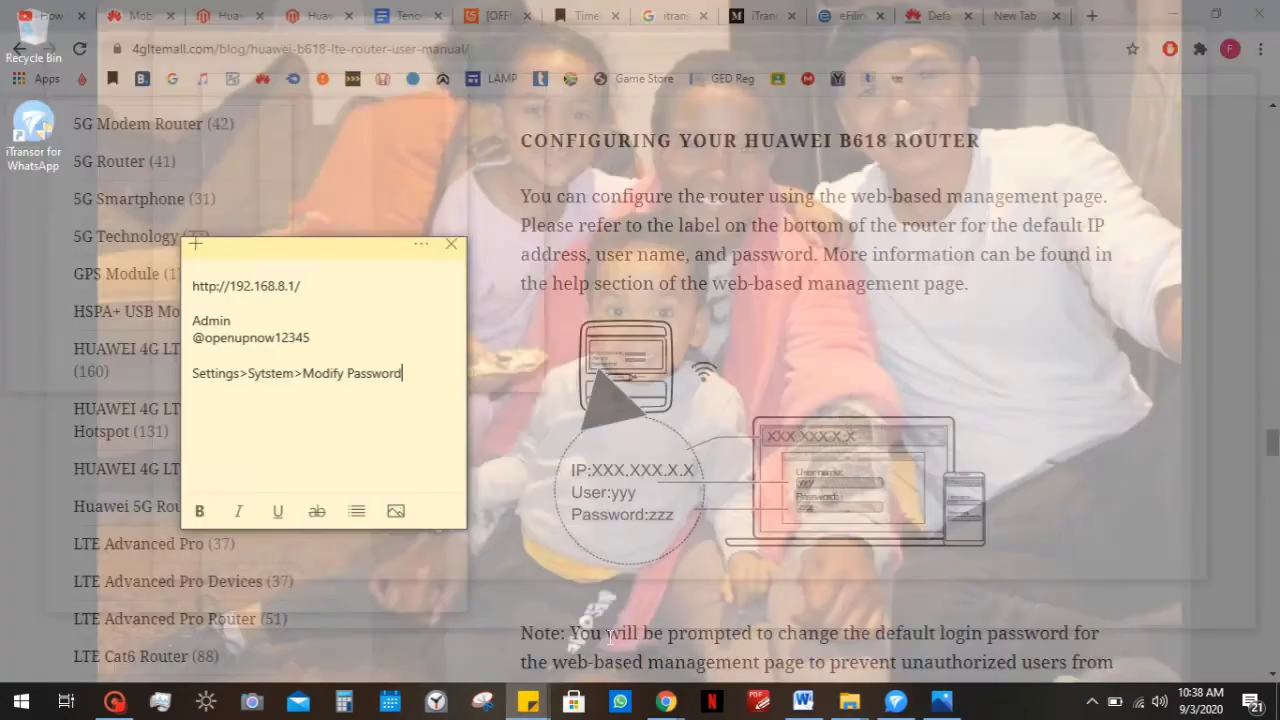
click(612, 645)
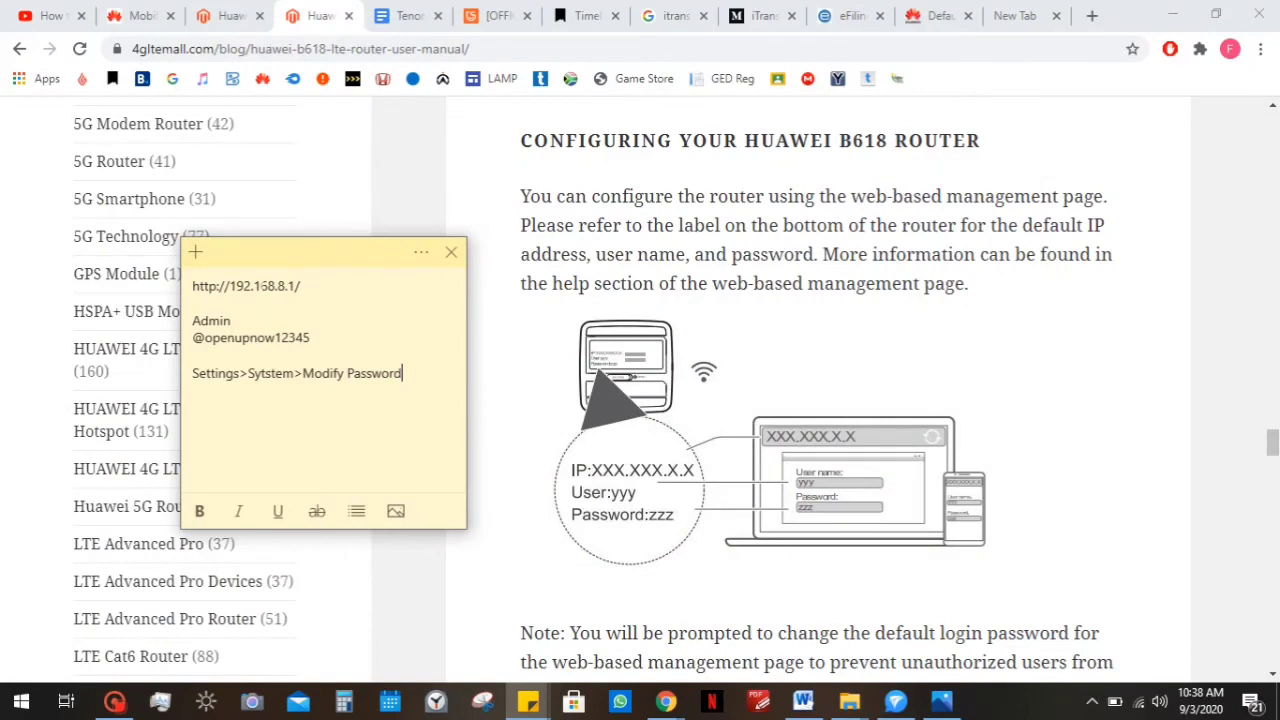
drag(301, 286, 172, 280)
key(ctrl+c)
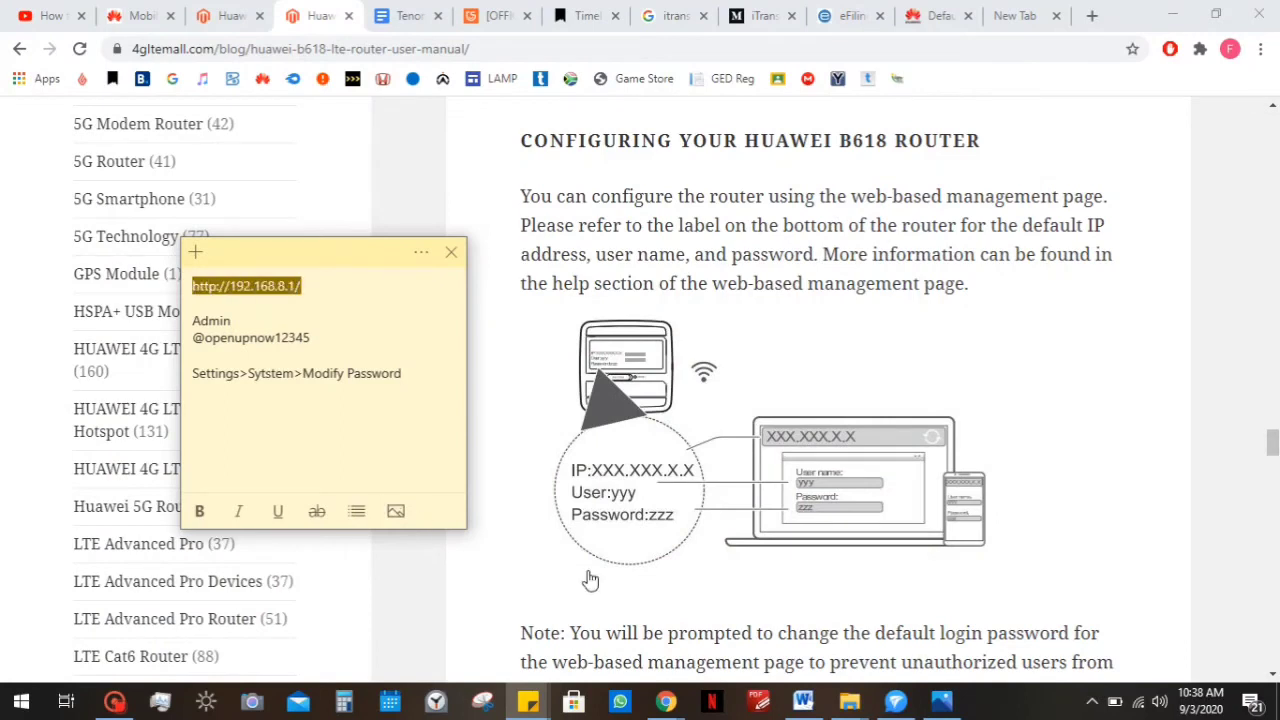
mouse_move(668, 702)
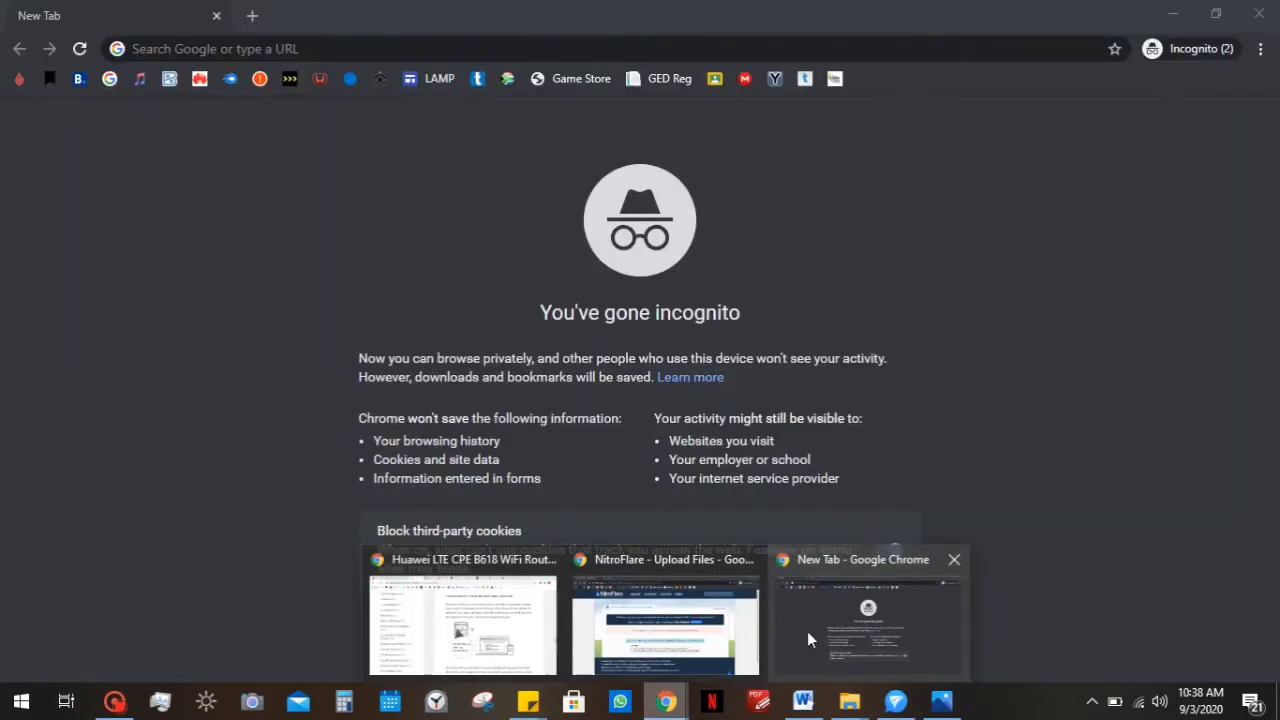
click(807, 635)
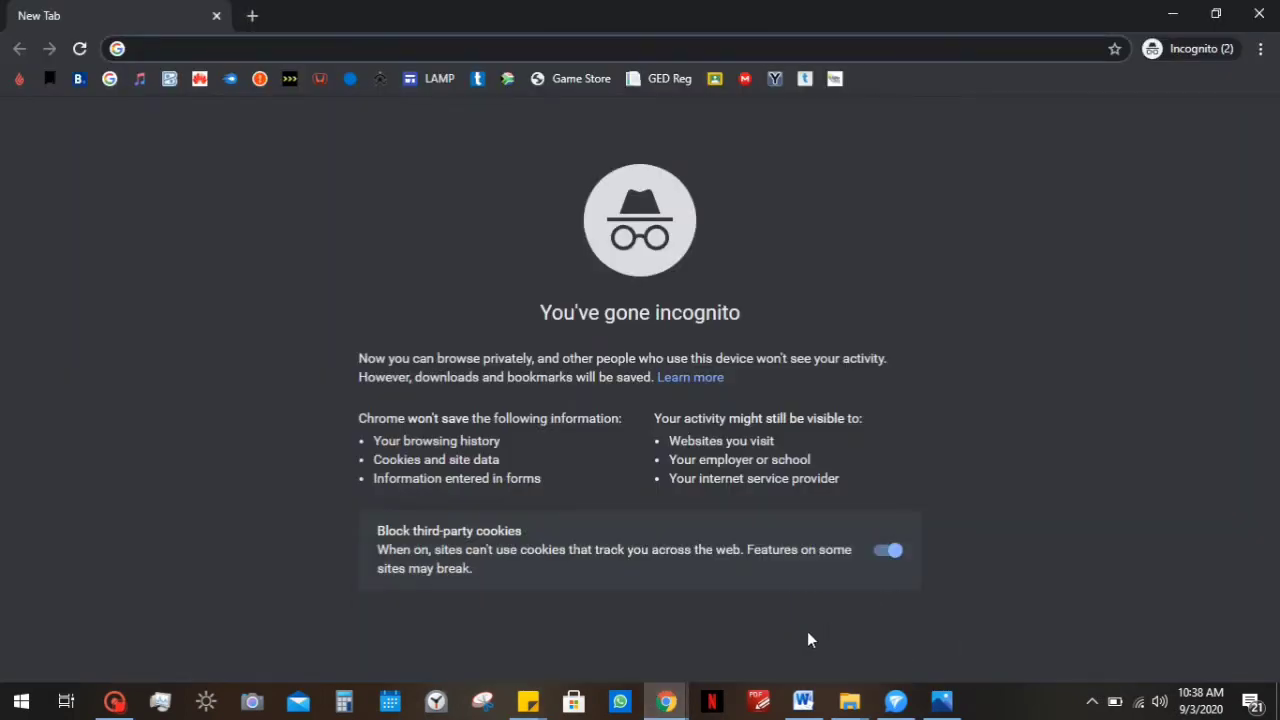
Paste 192.168.8.1 into Chrome's address bar and load the router's Mobile Broadband home page.
key(ctrl+v)
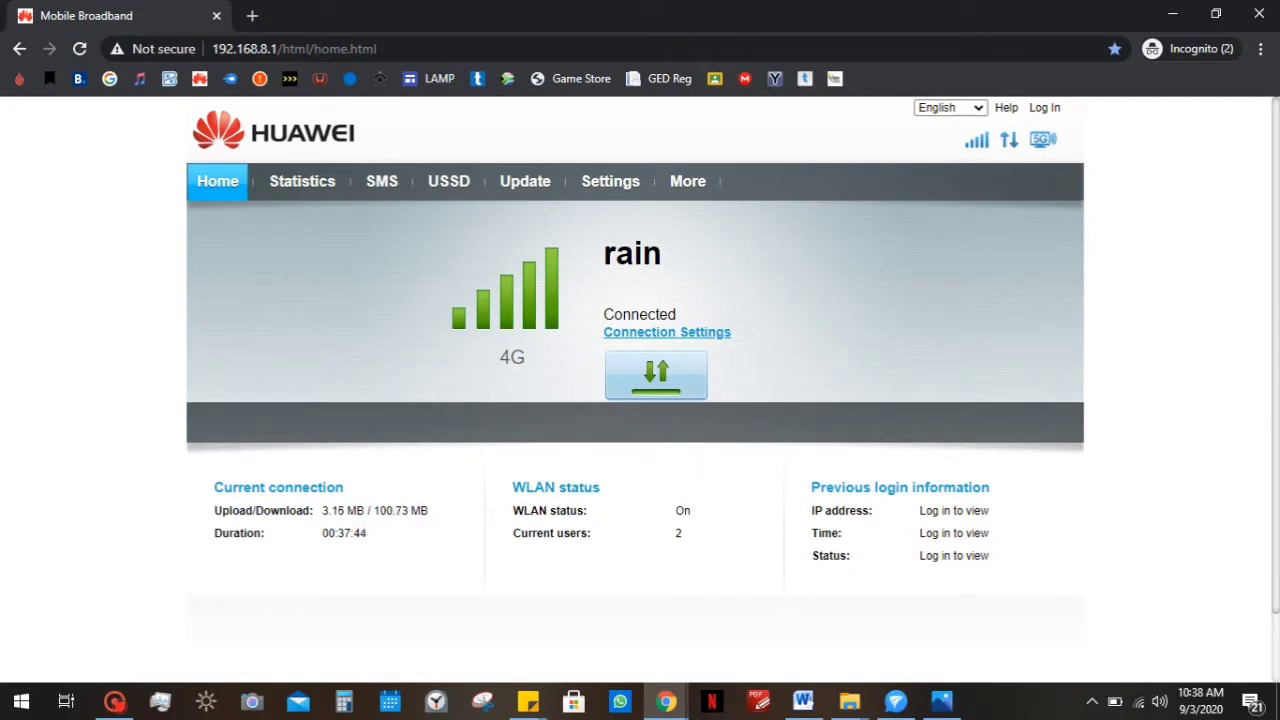
Open the router login form and fill in the saved administrator user name.
click(1044, 108)
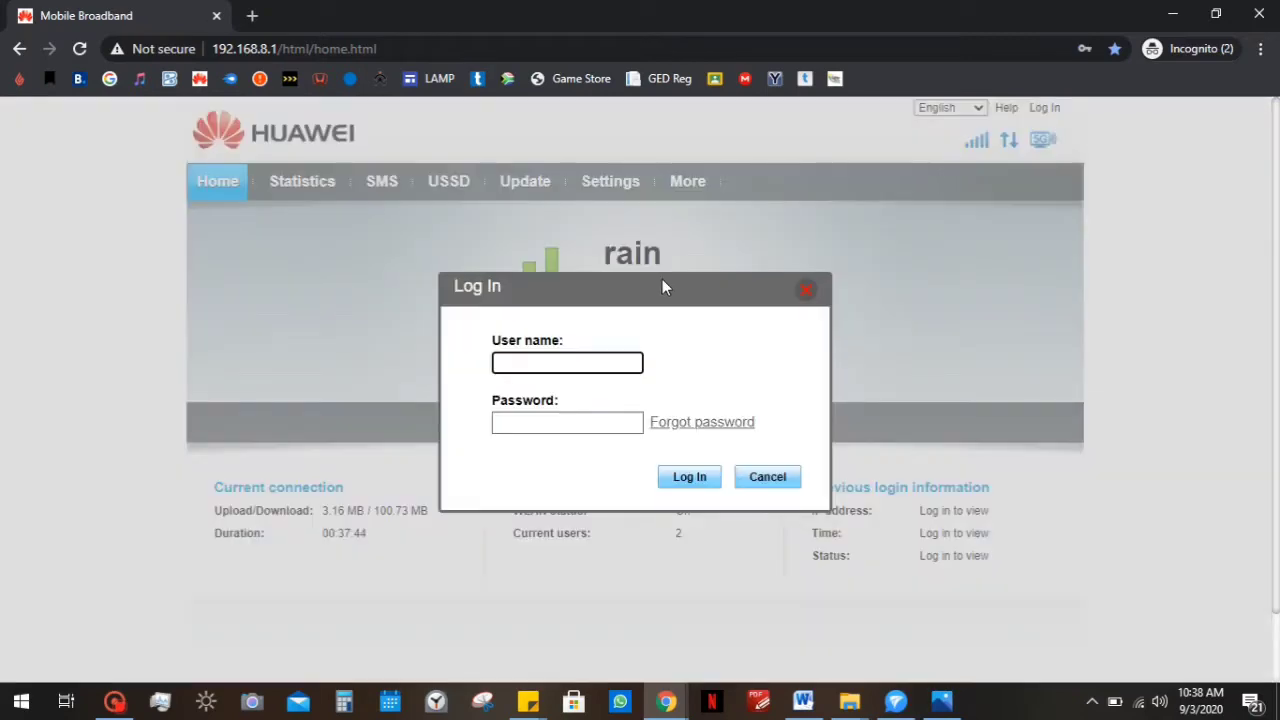
click(574, 364)
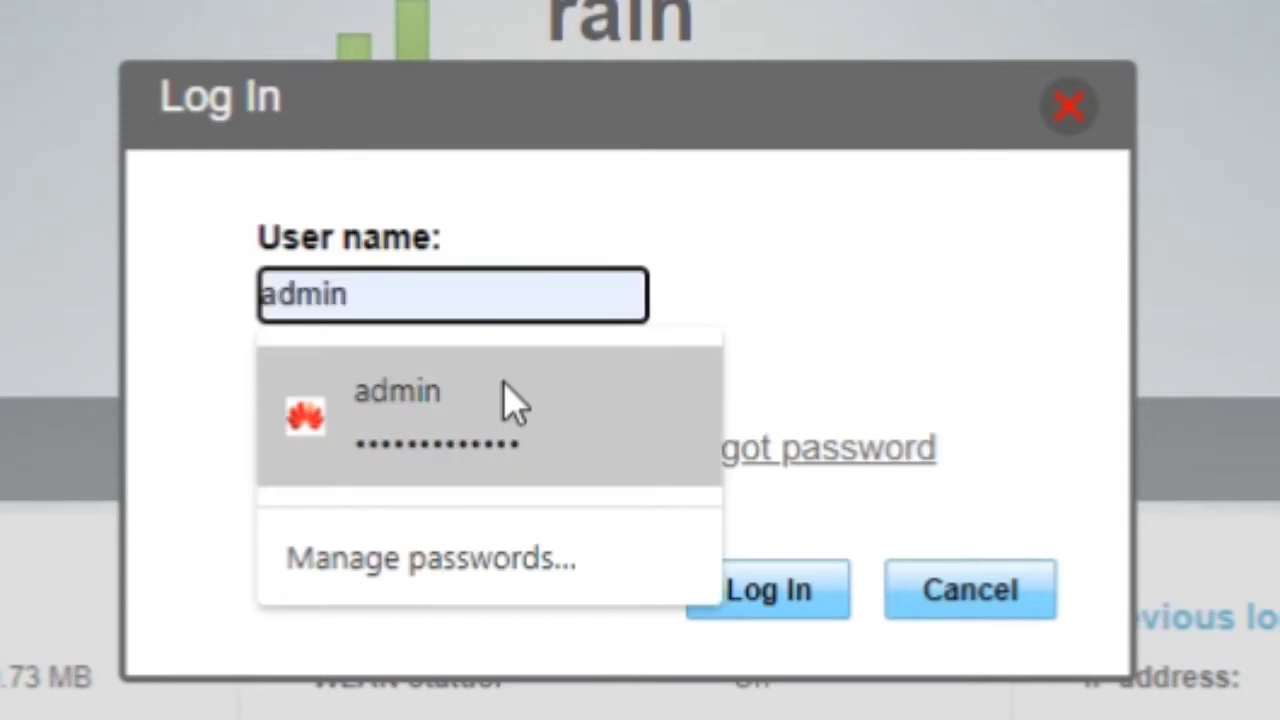
click(514, 398)
key(Tab)
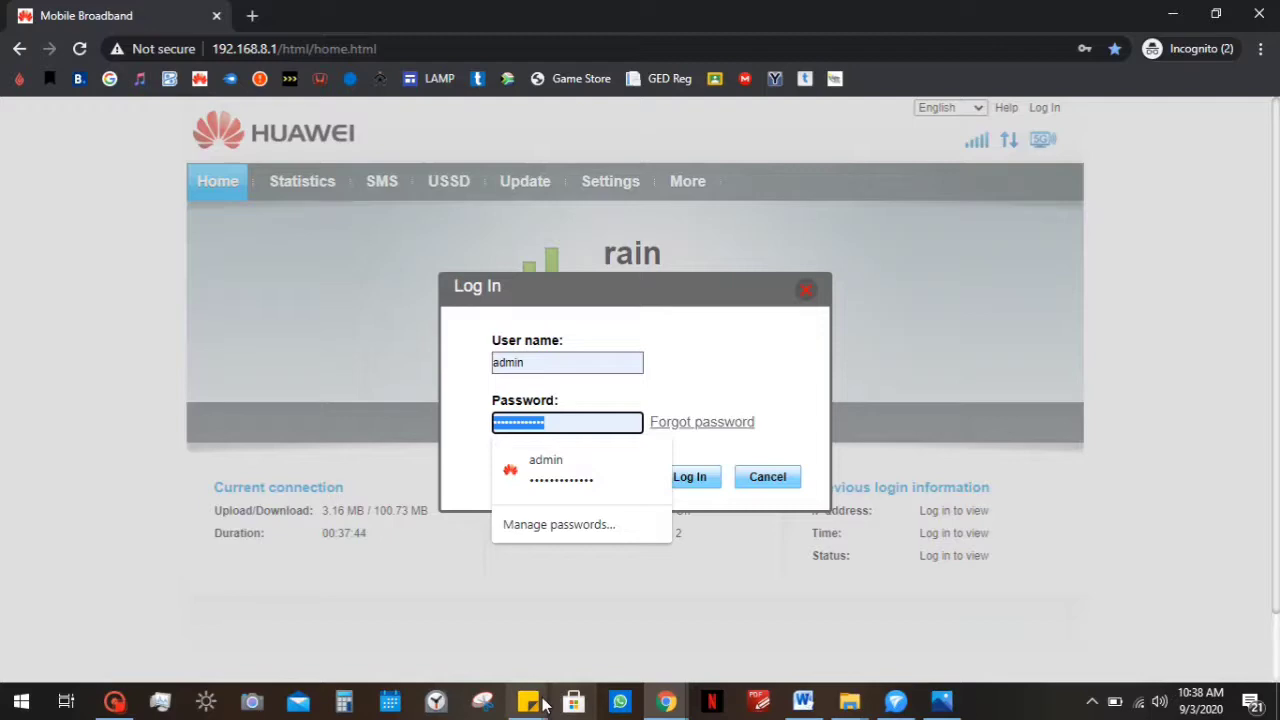
Copy the password from the login-details sticky note, paste it into Password and log in.
click(527, 700)
click(618, 627)
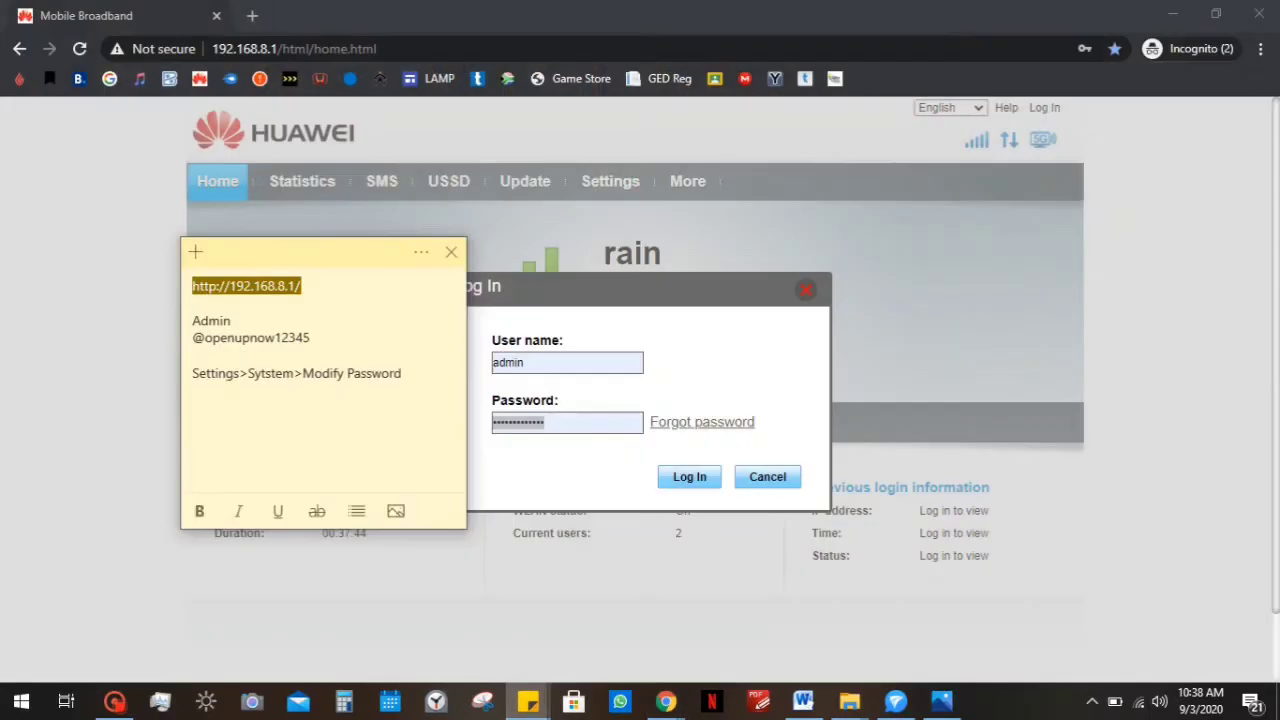
drag(312, 338, 173, 347)
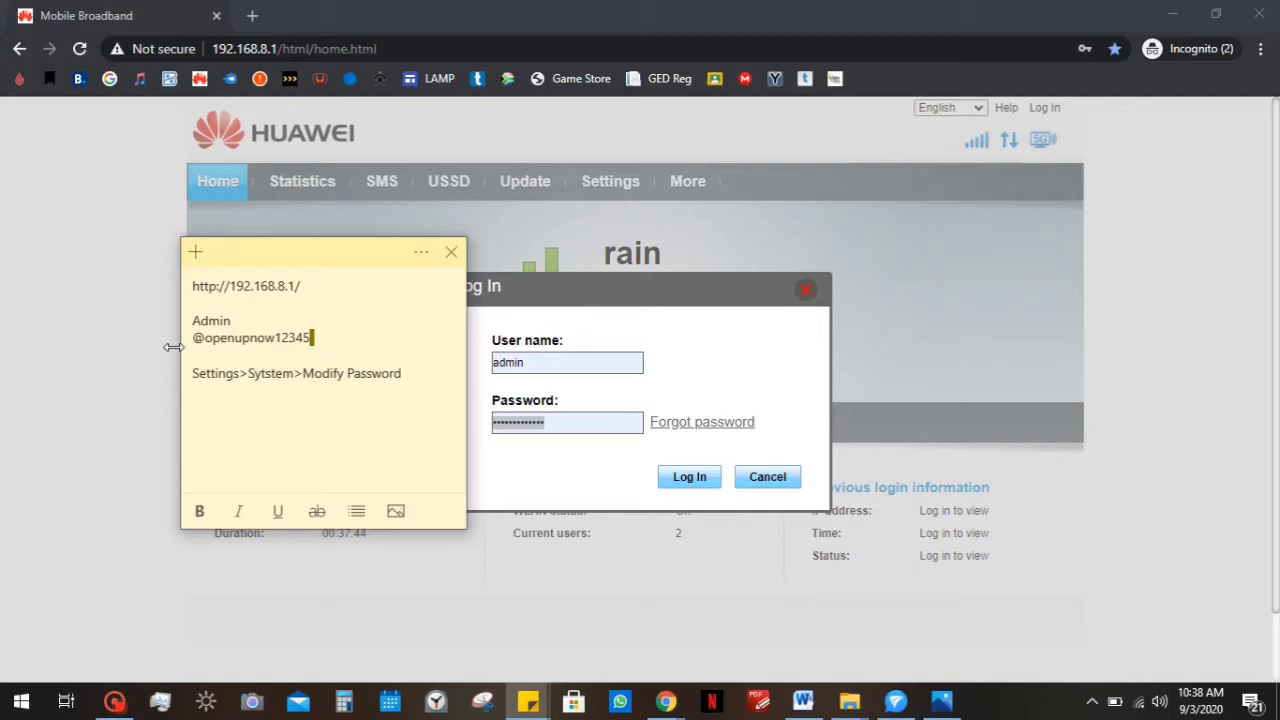
key(shift+Home)
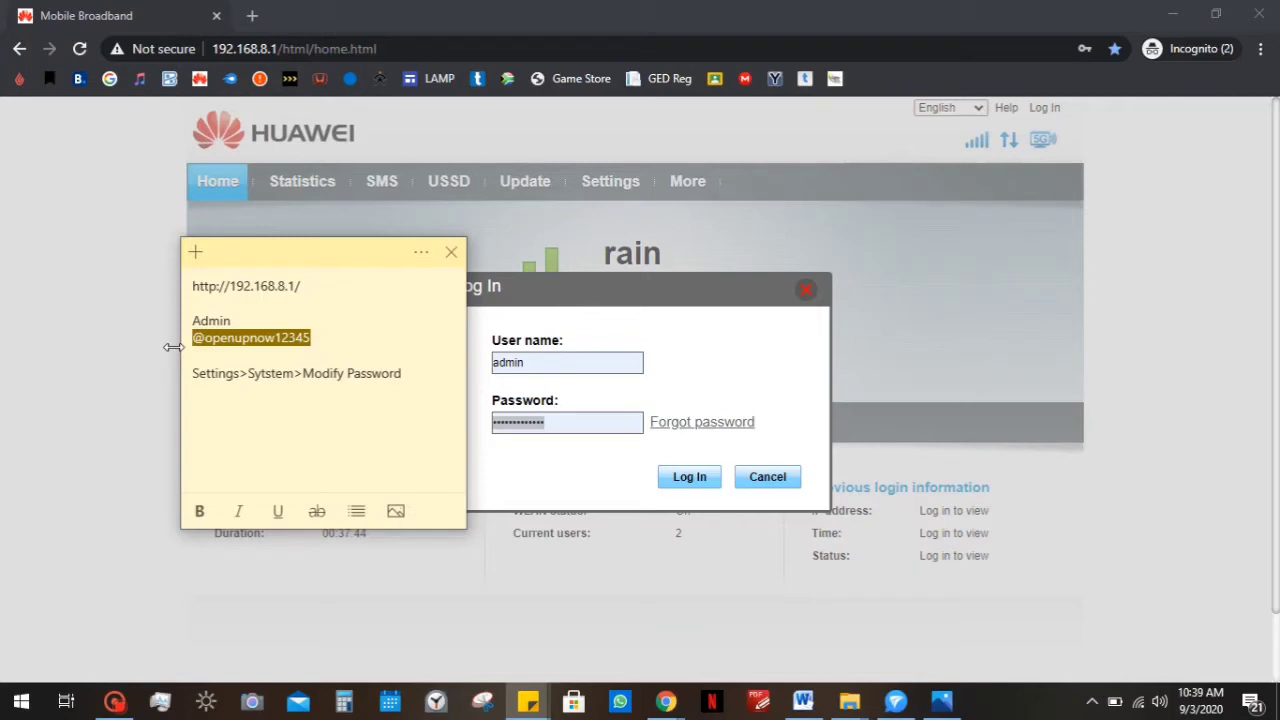
key(alt+Tab)
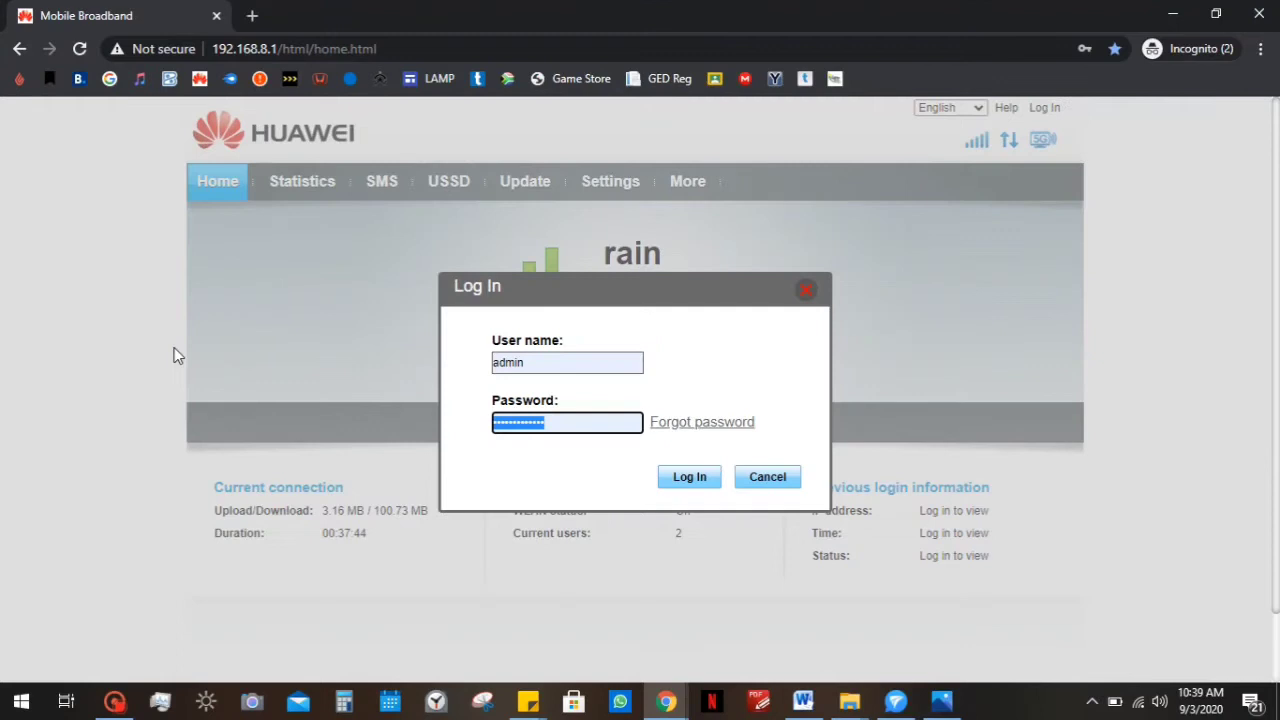
key(ctrl+v)
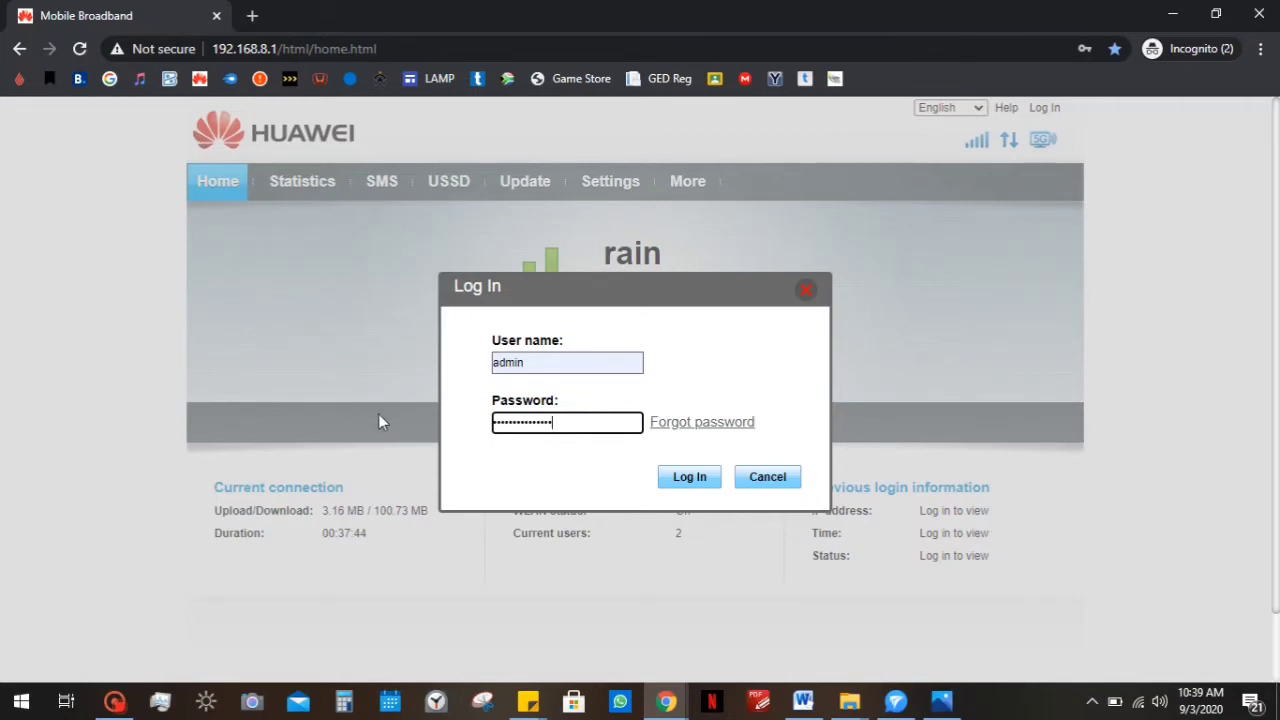
click(672, 483)
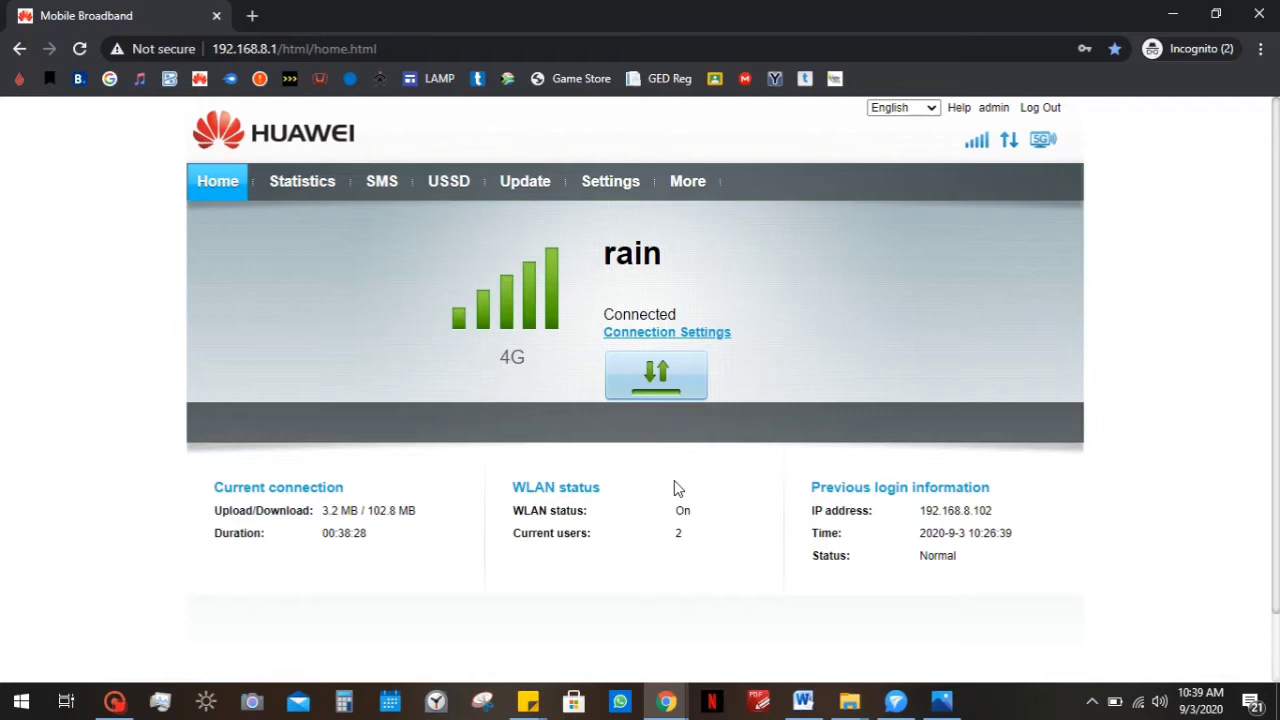
Navigate to Settings > System > Modify Password.
click(631, 184)
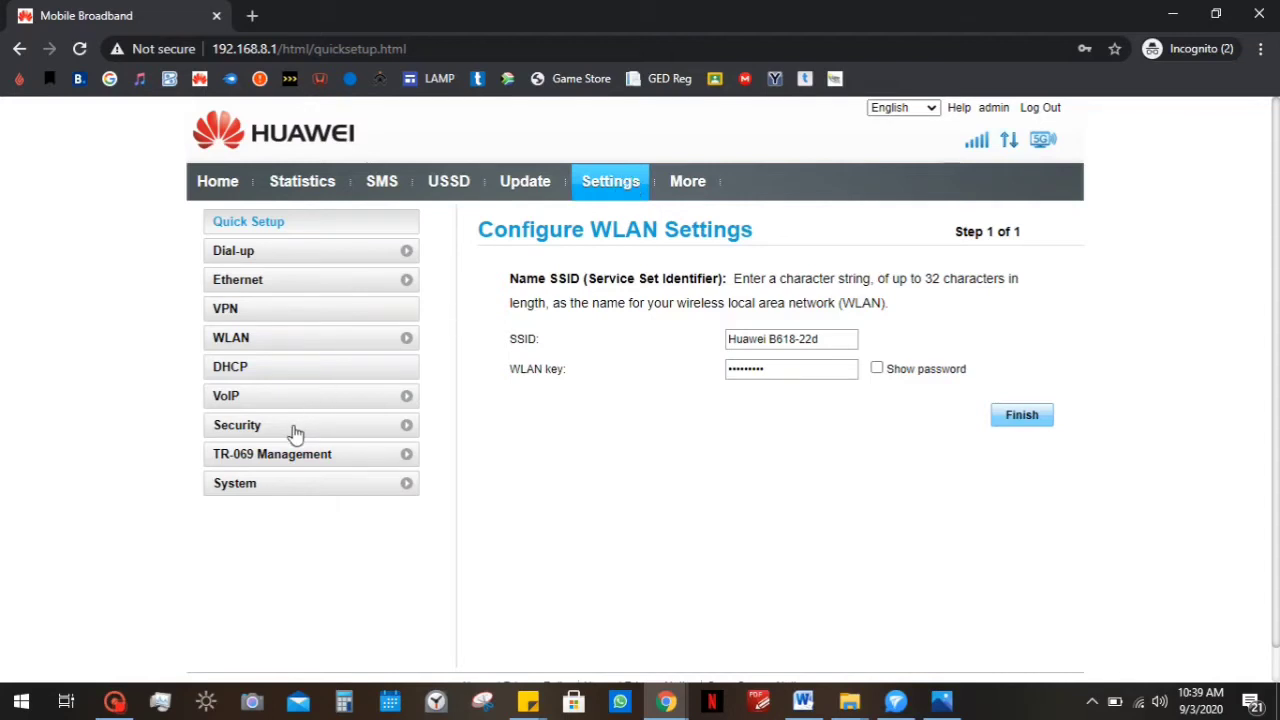
click(257, 488)
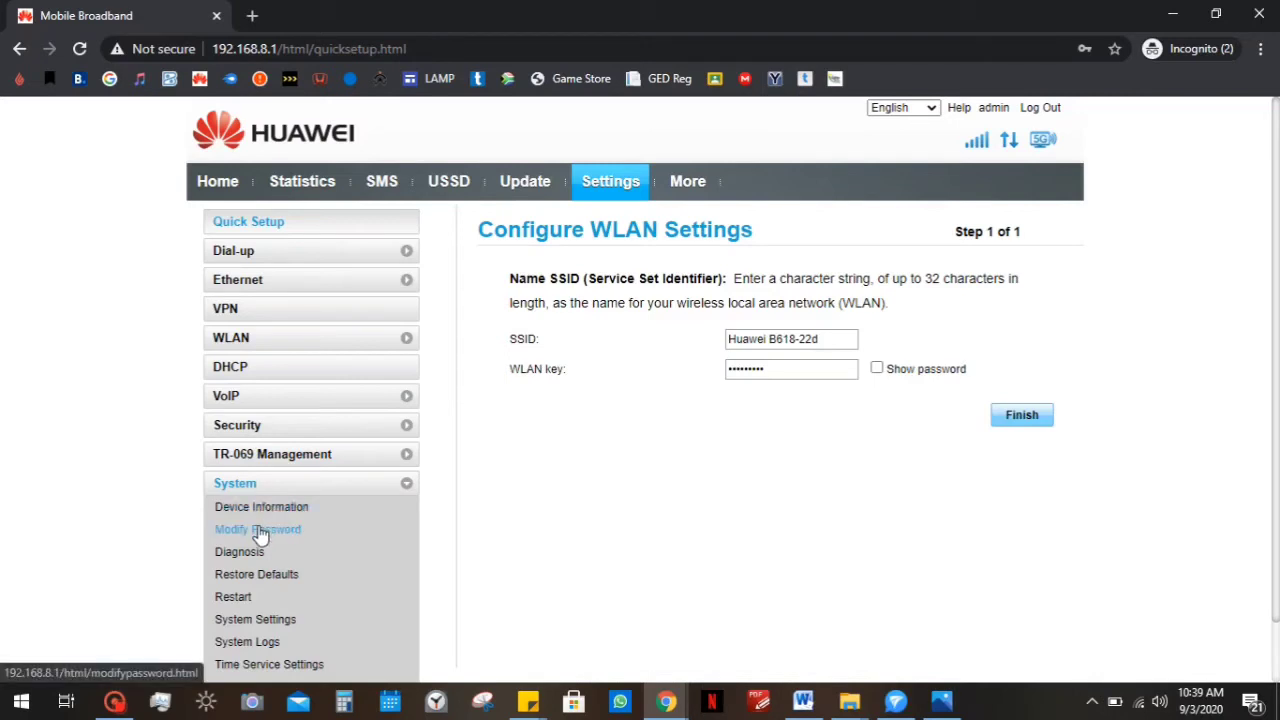
click(258, 531)
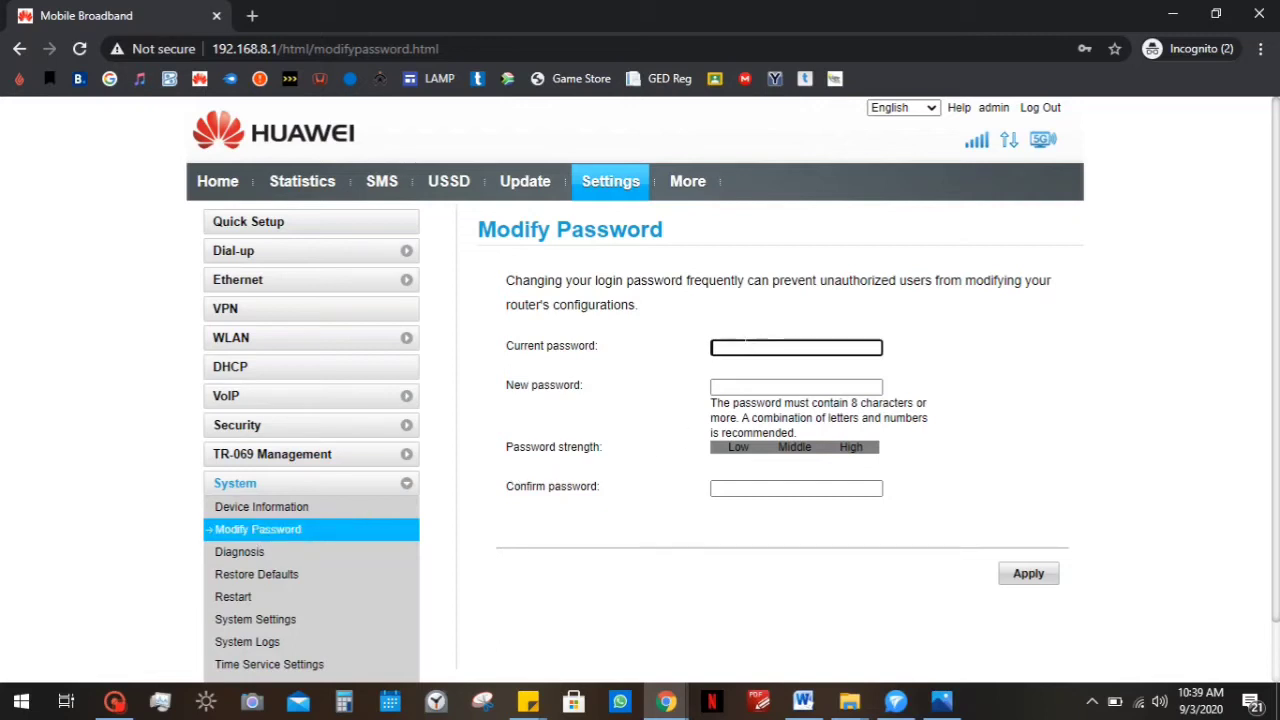
Enter the current admin password, then the new high-strength password and its confirmation.
click(750, 347)
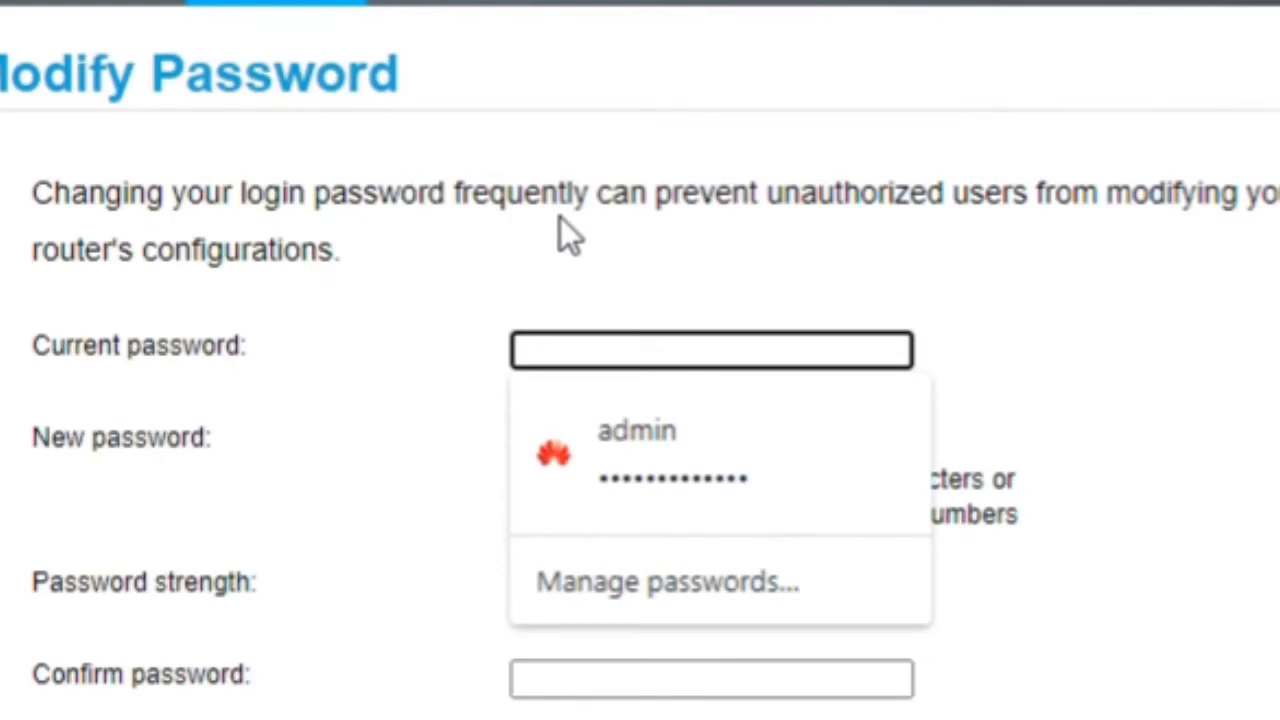
click(910, 258)
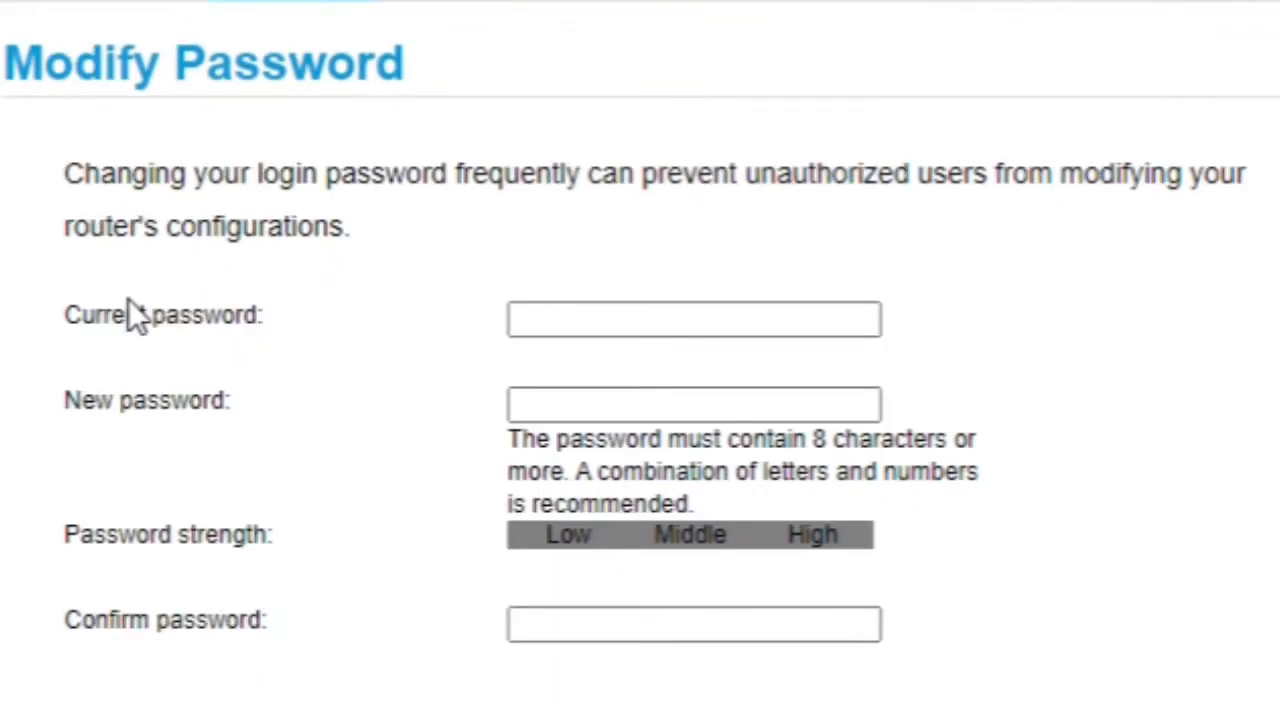
click(137, 318)
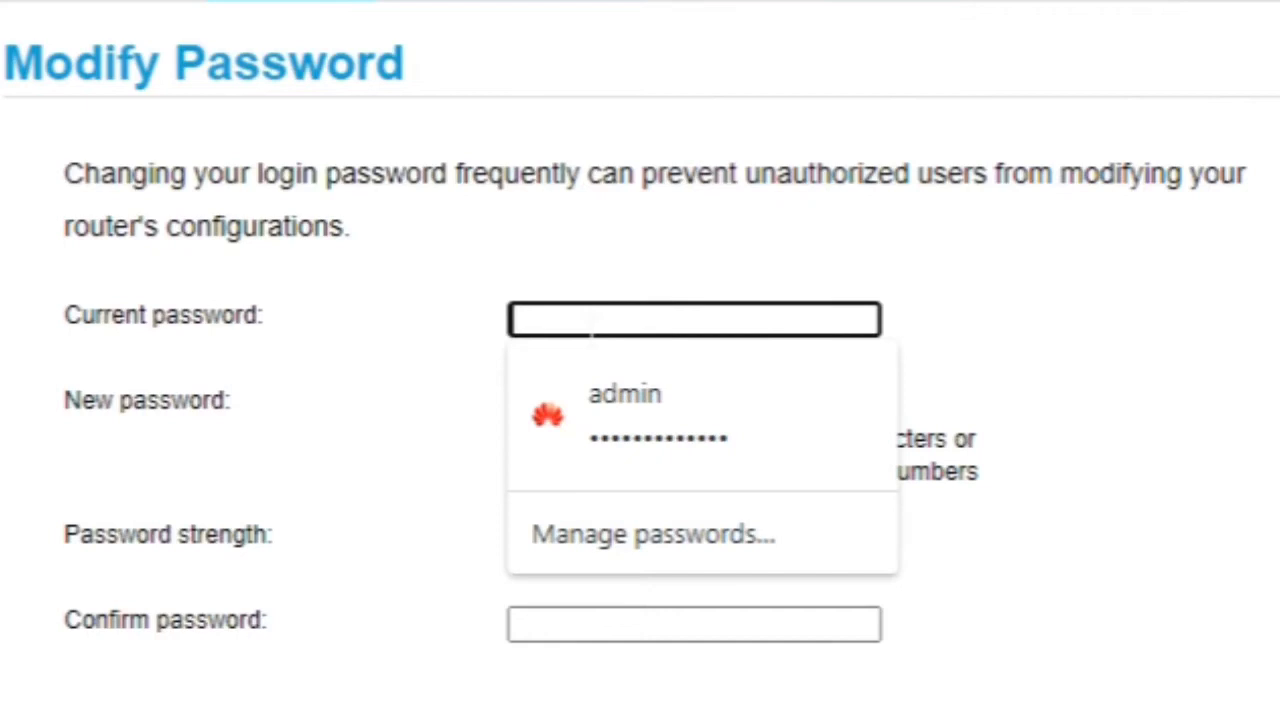
text(a)
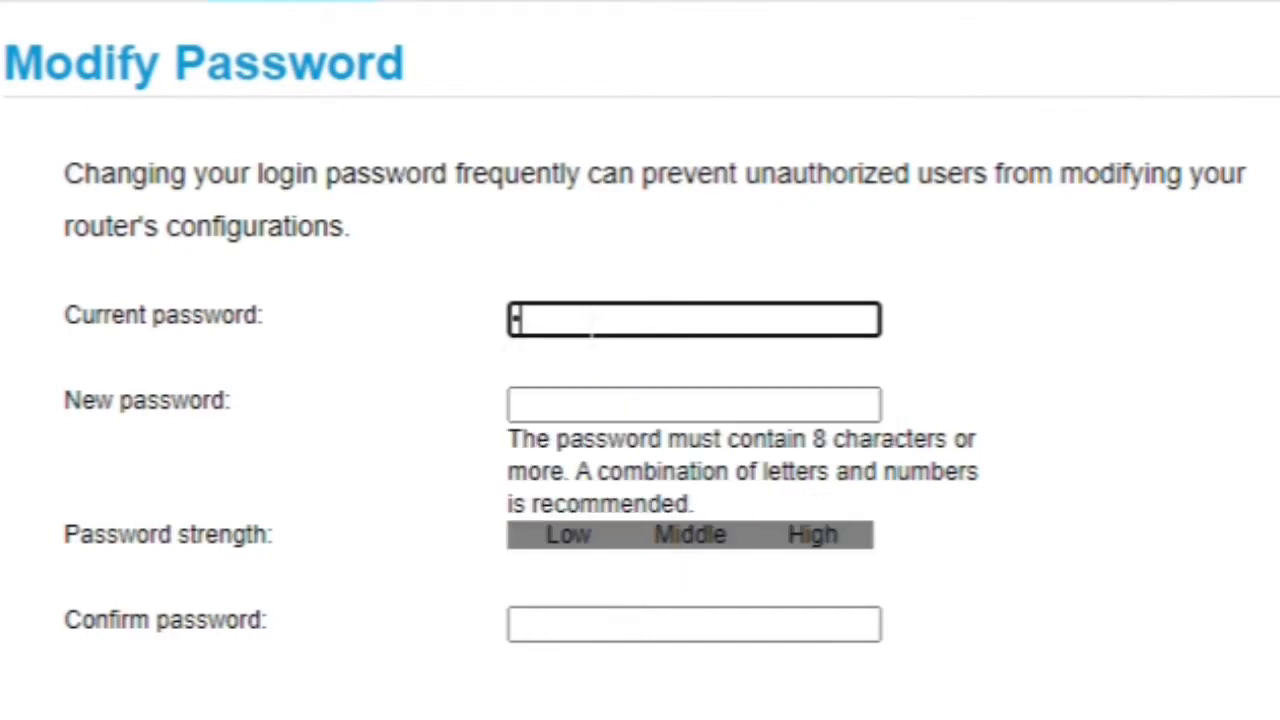
text(dmin)
click(560, 403)
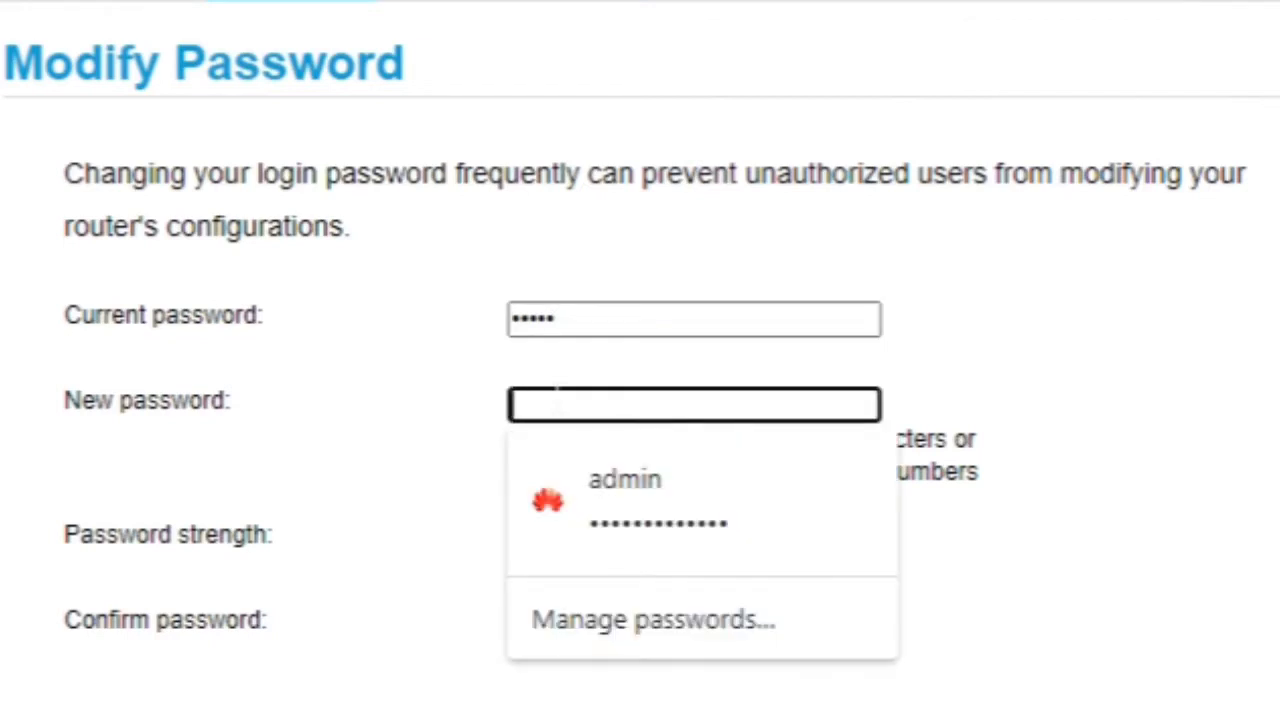
key(ctrl+v)
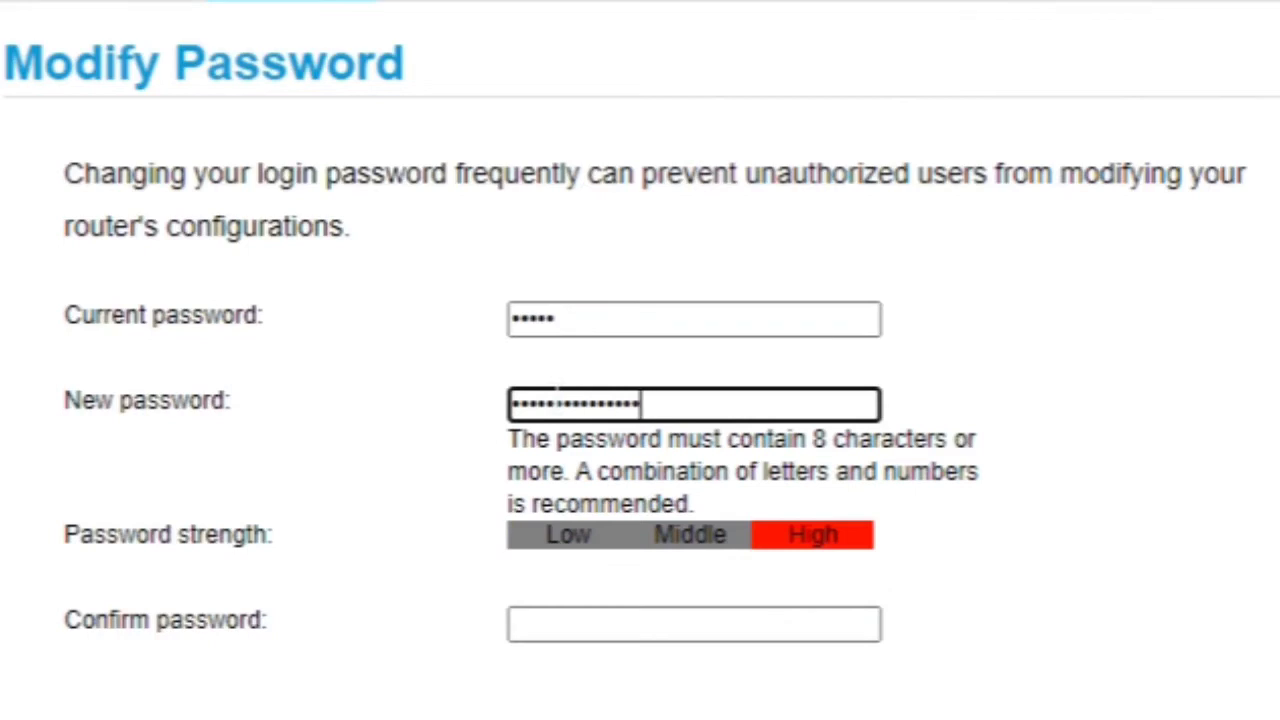
text(1)
click(512, 624)
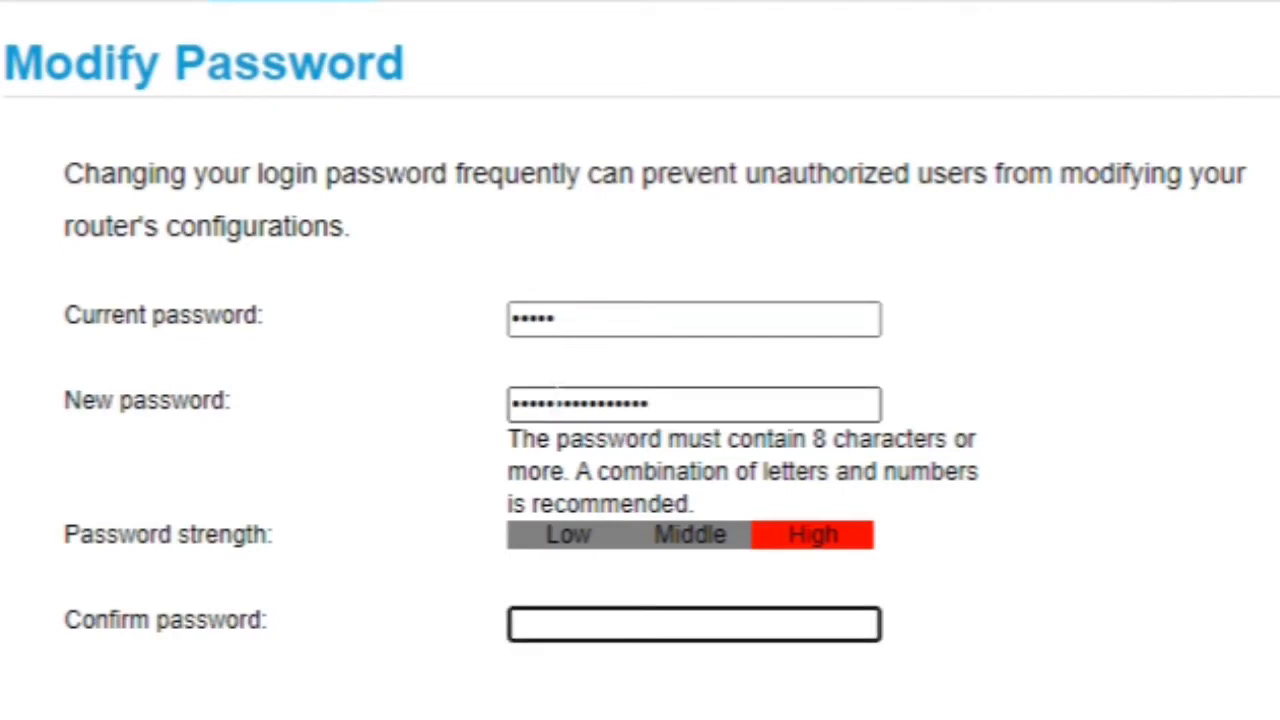
key(ctrl+v)
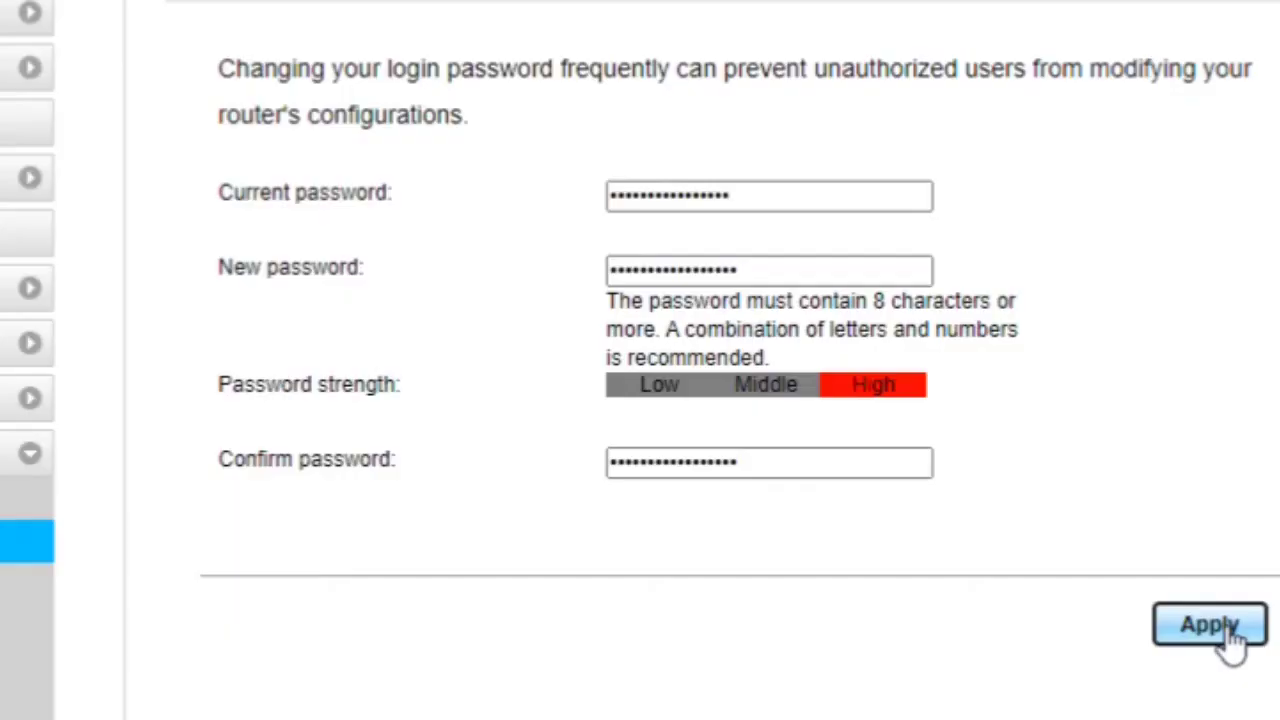
Apply the new password, then start logging back in with user name admin.
click(1035, 576)
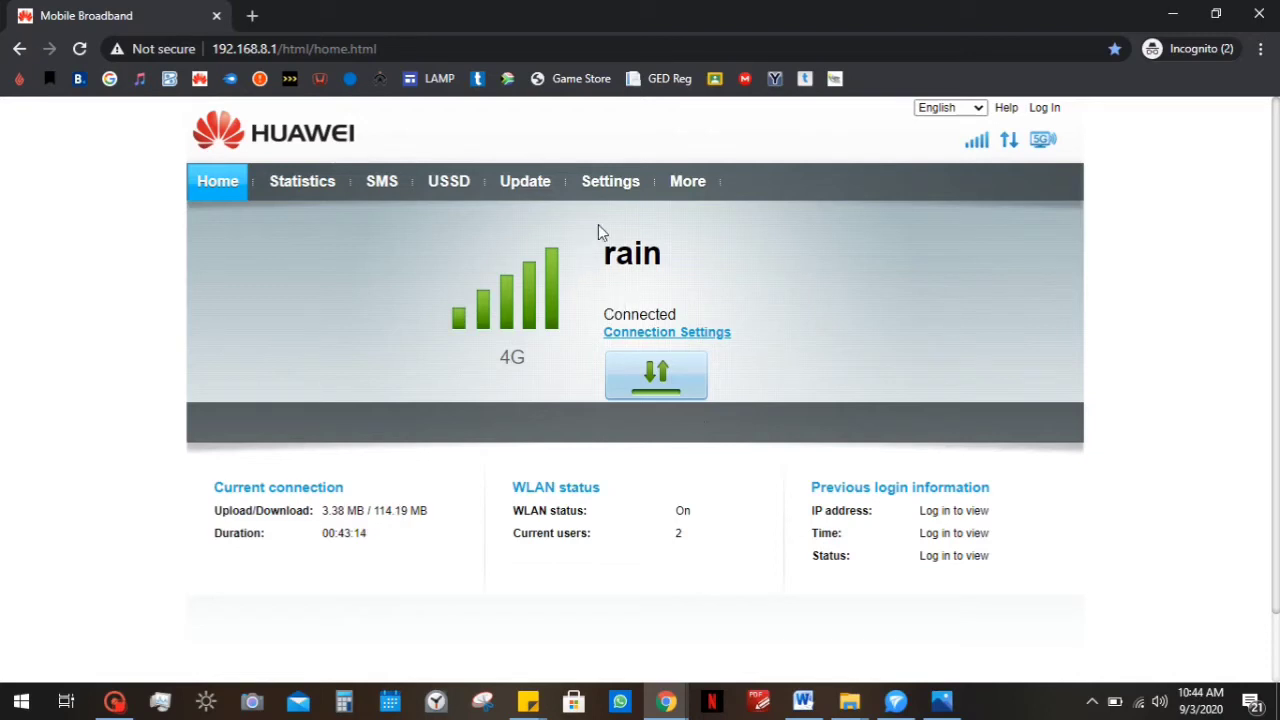
click(618, 185)
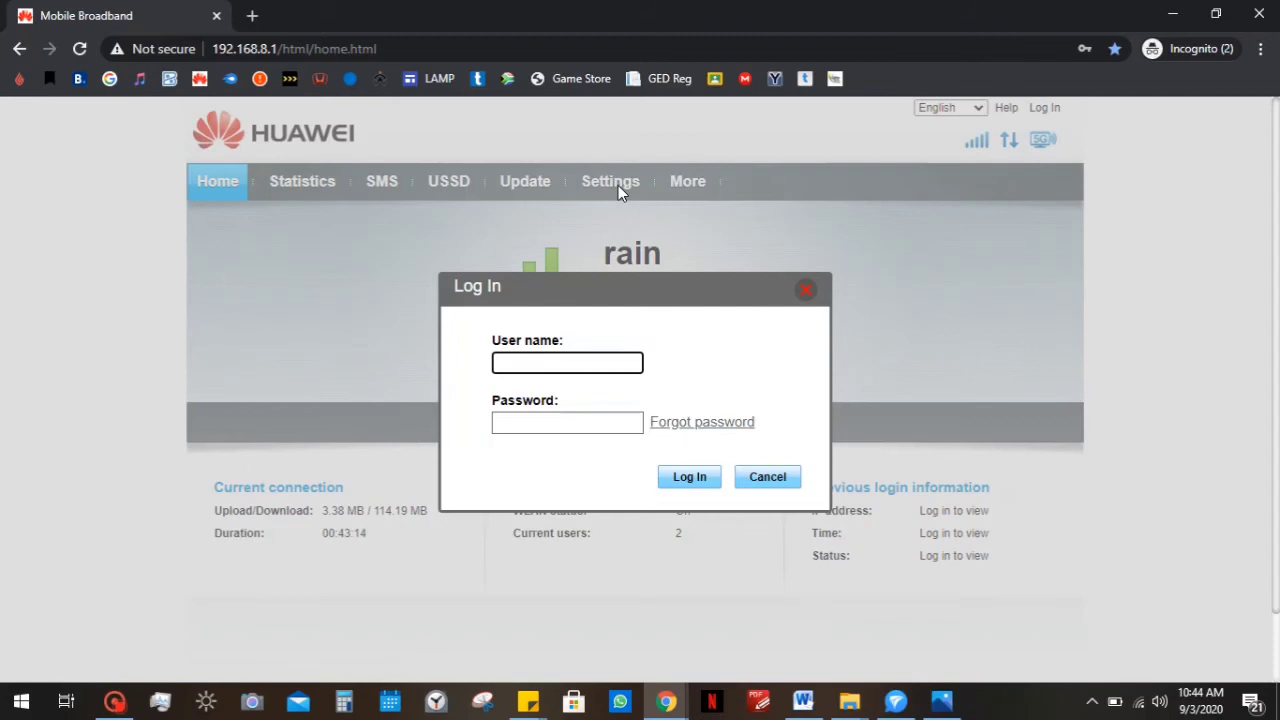
click(516, 356)
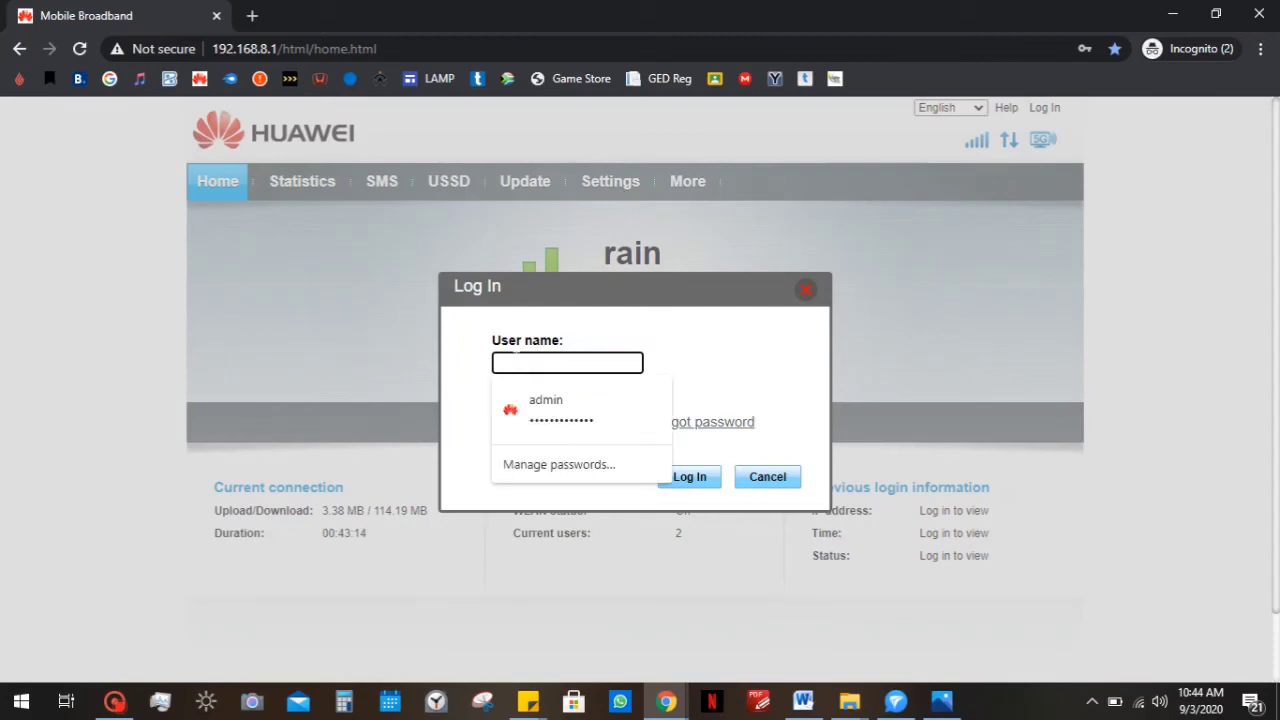
text(admin)
key(Tab)
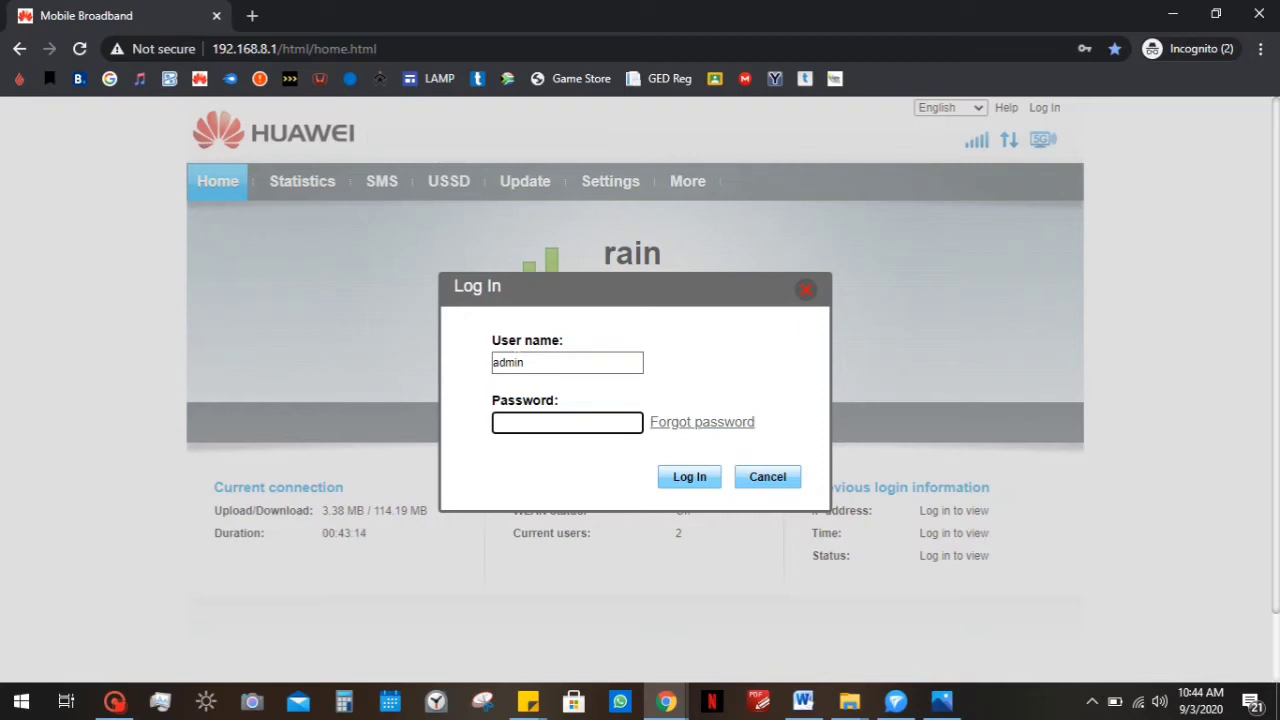
Fill the password field with the saved administrator login from Chrome's autofill.
click(517, 422)
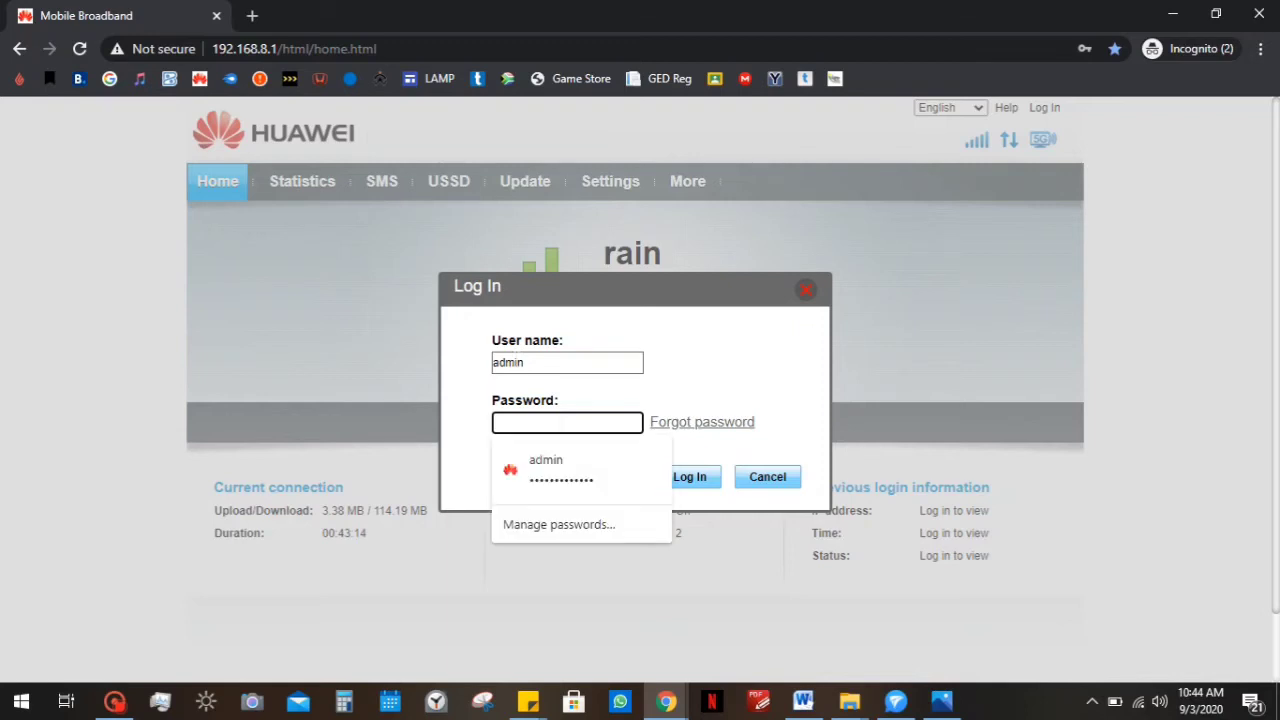
key(Down)
key(Return)
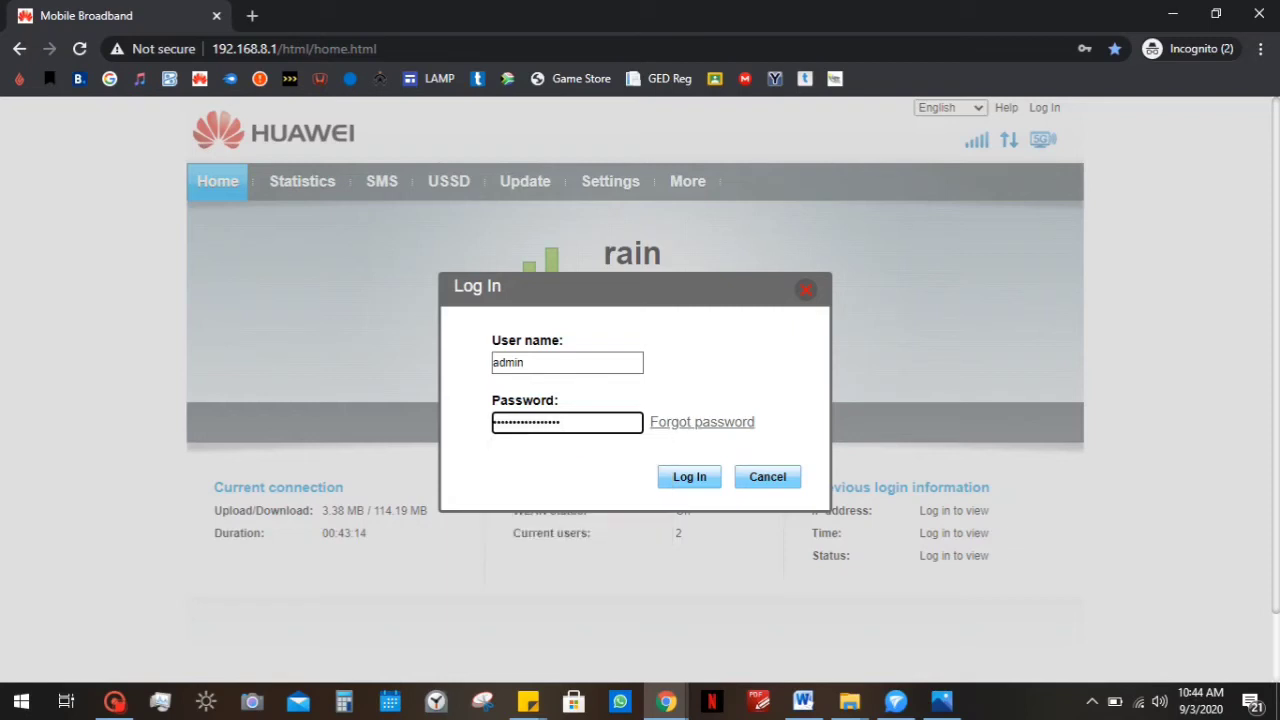
Log back in and rename the Wi-Fi SSID from Huawei B618-22d to 'Testing'.
click(712, 480)
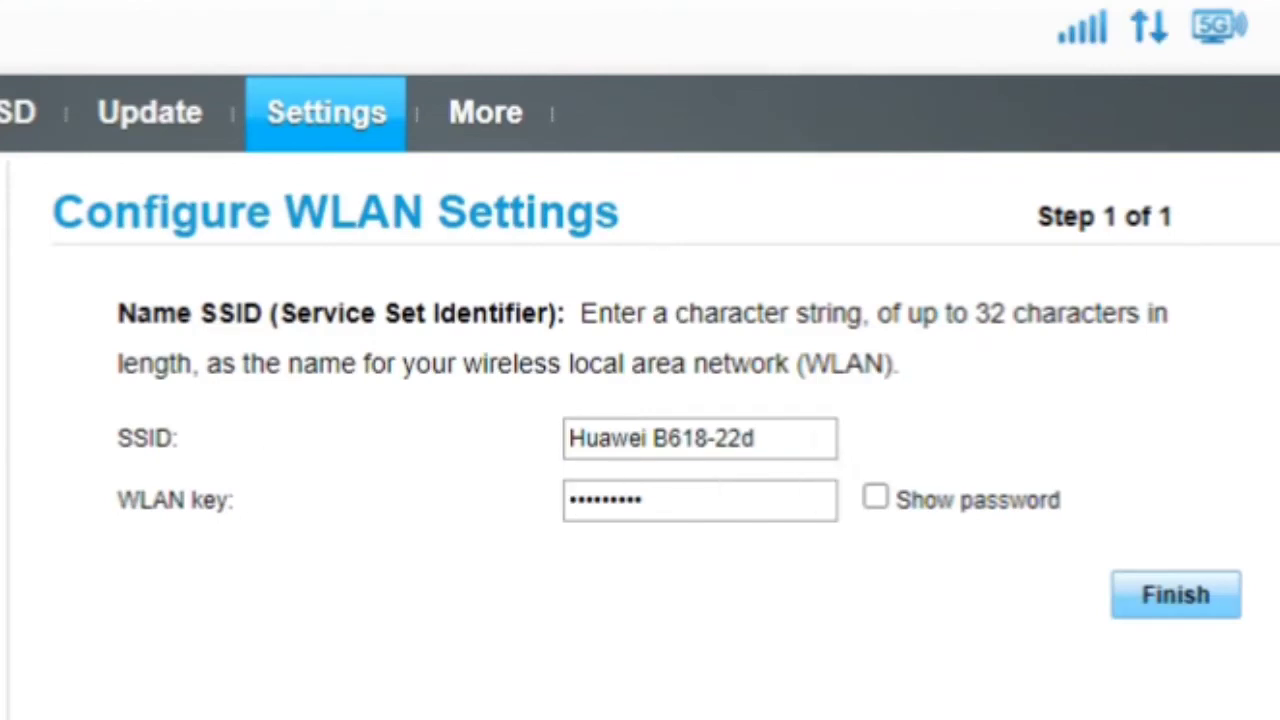
key(Tab)
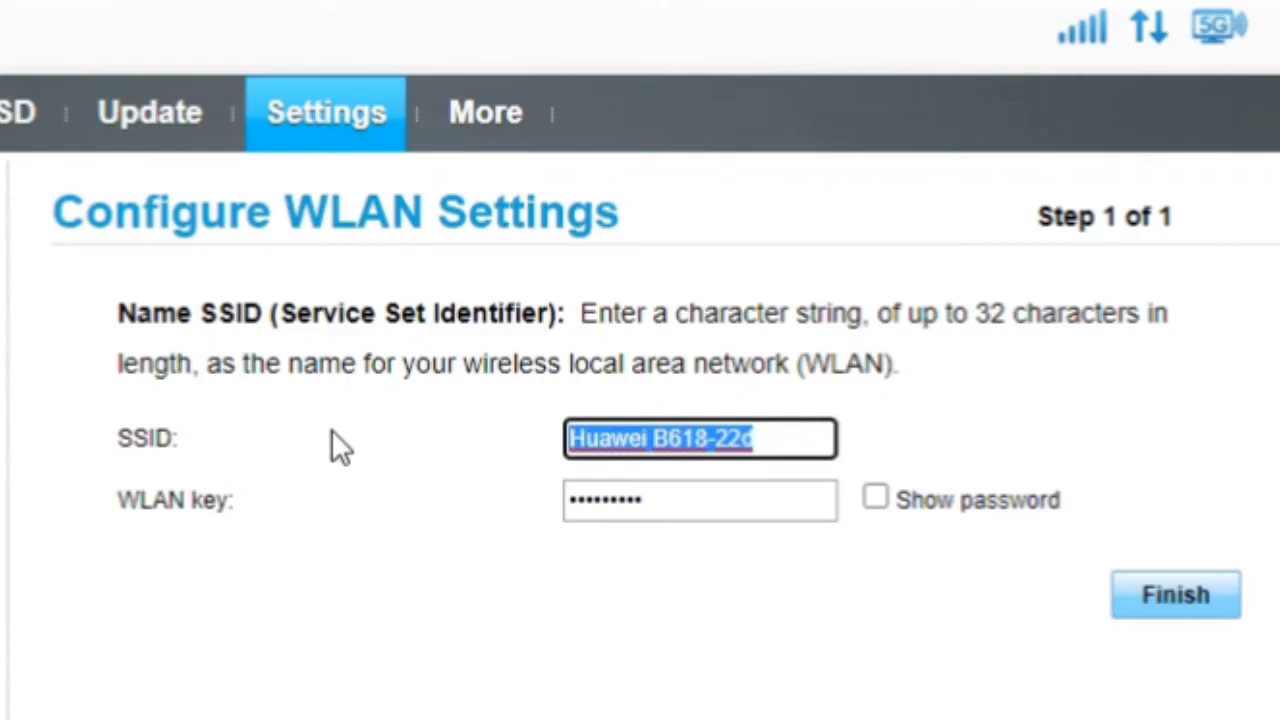
text(Test)
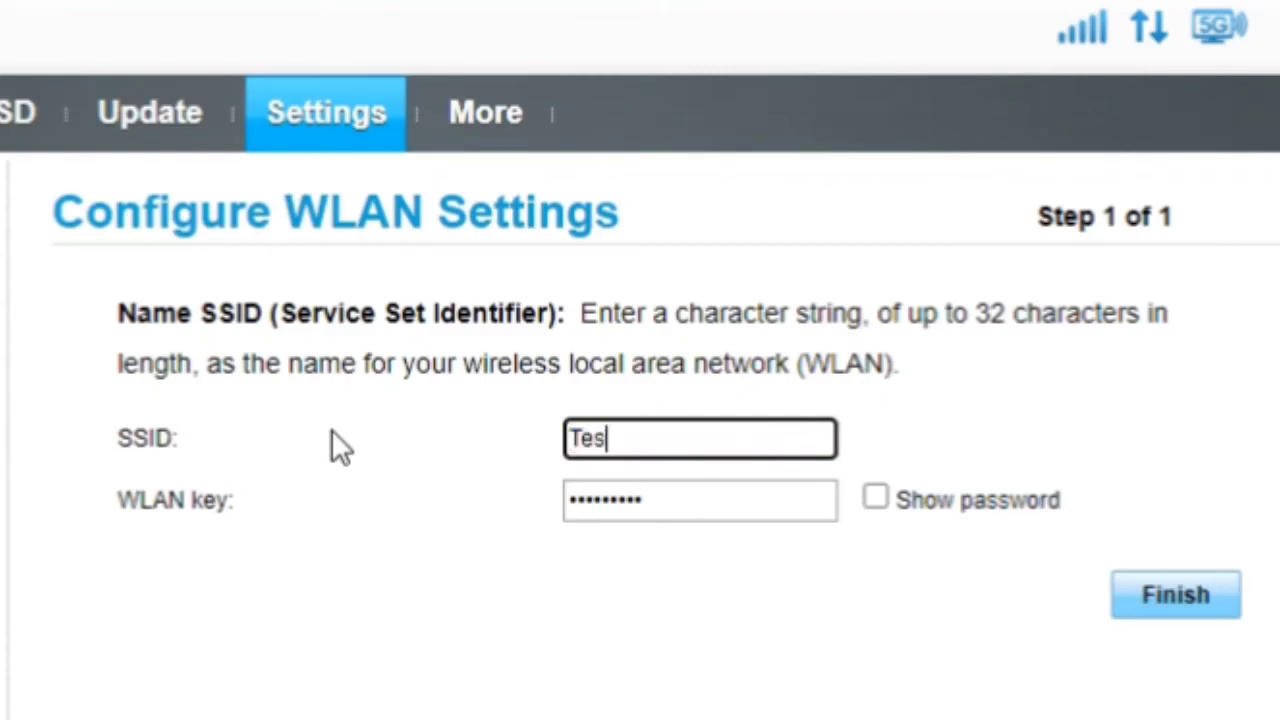
text(ing)
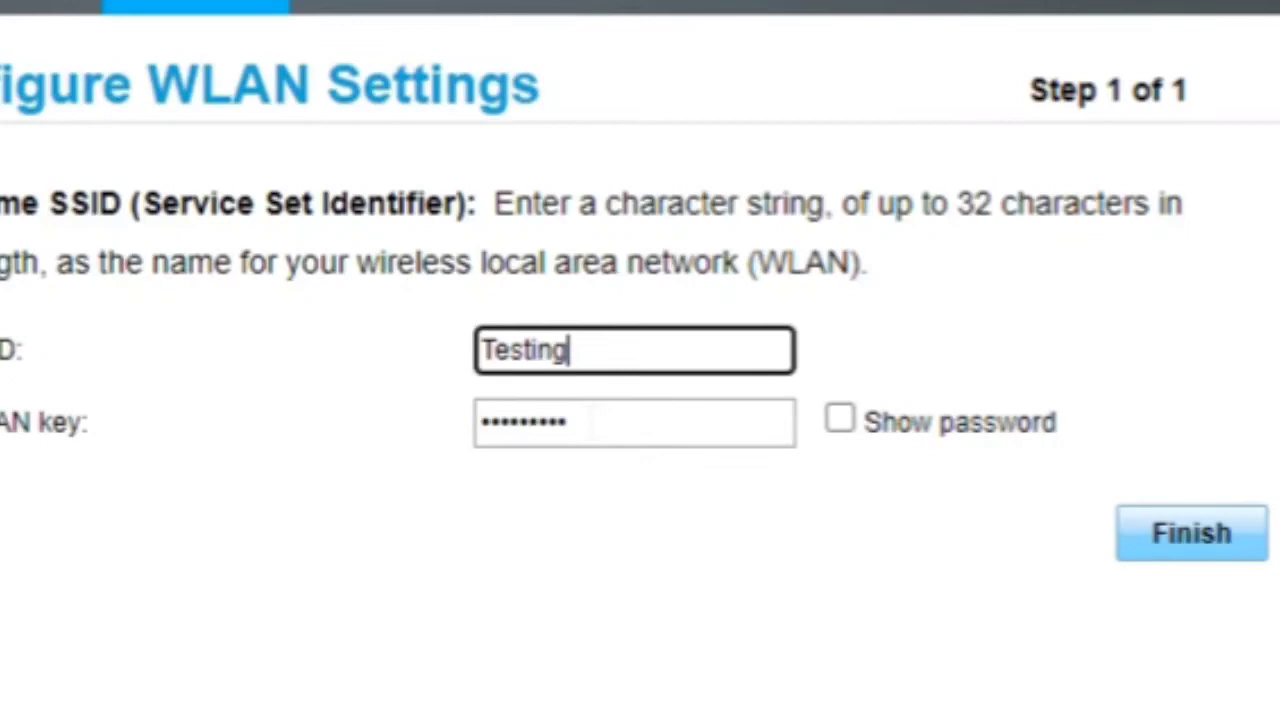
key(Tab)
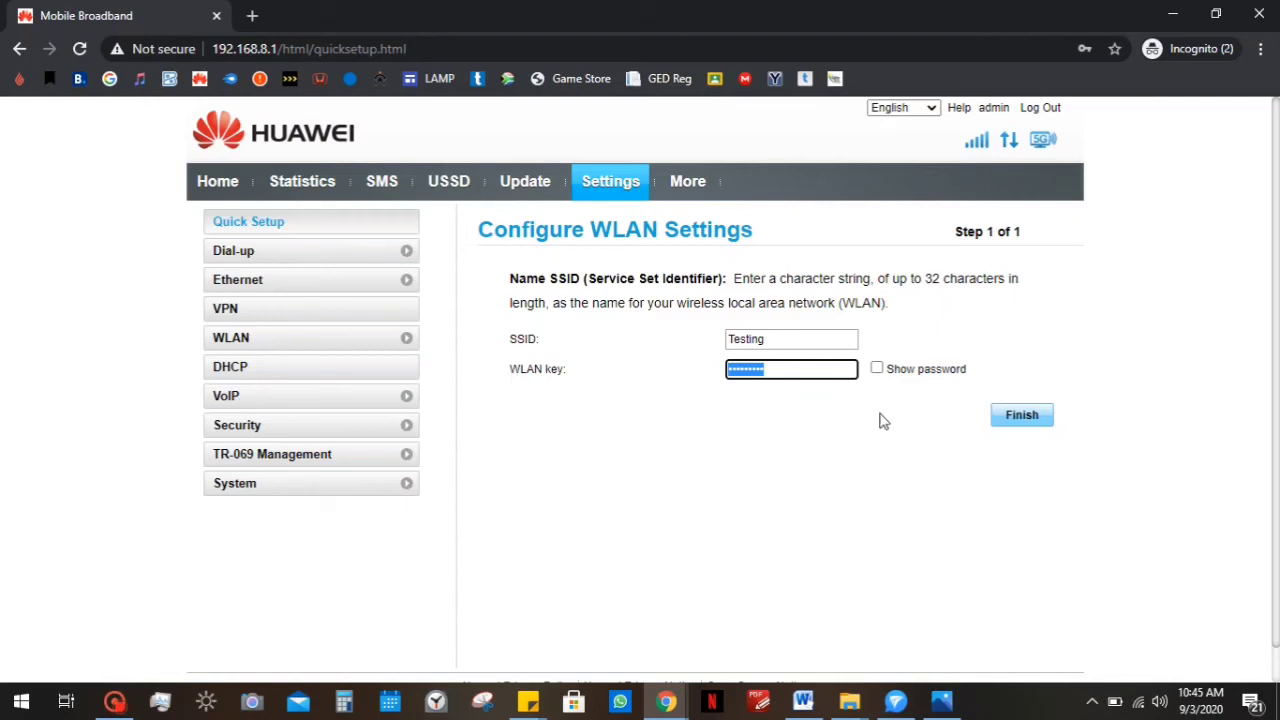
Save the new SSID with Finish and turn off the PC's Wi-Fi from the network flyout.
click(1017, 423)
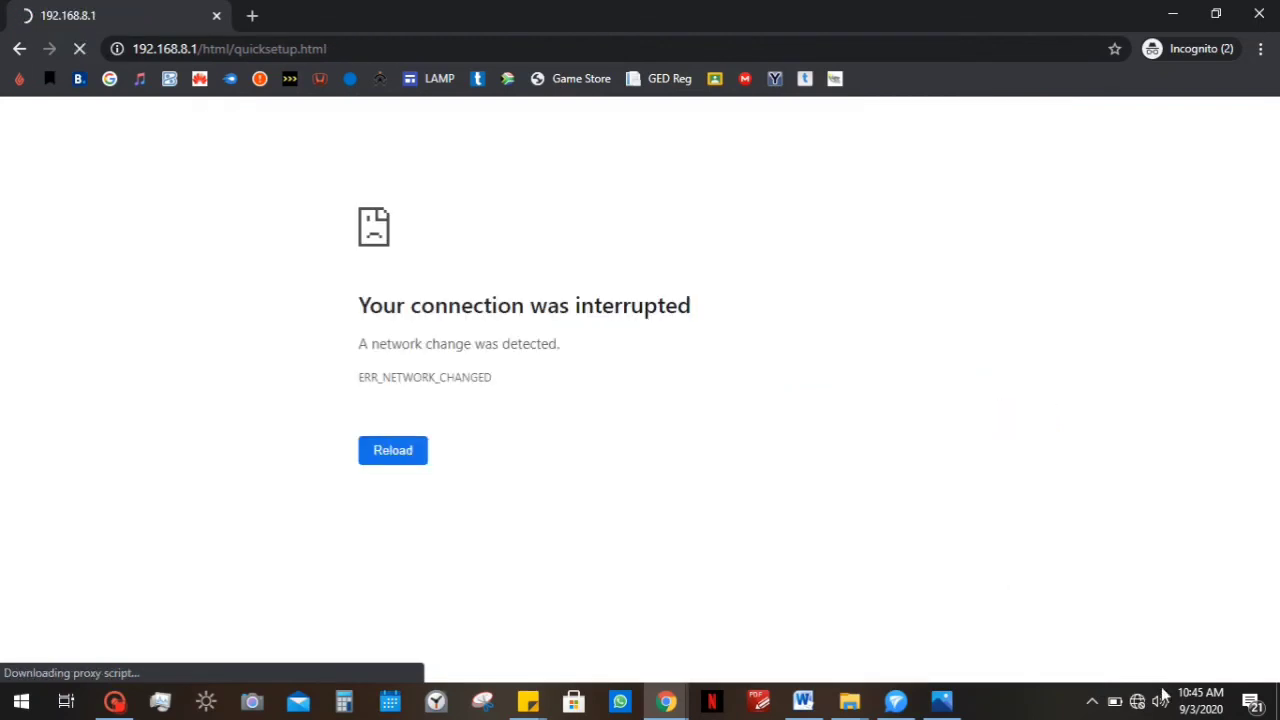
click(1137, 703)
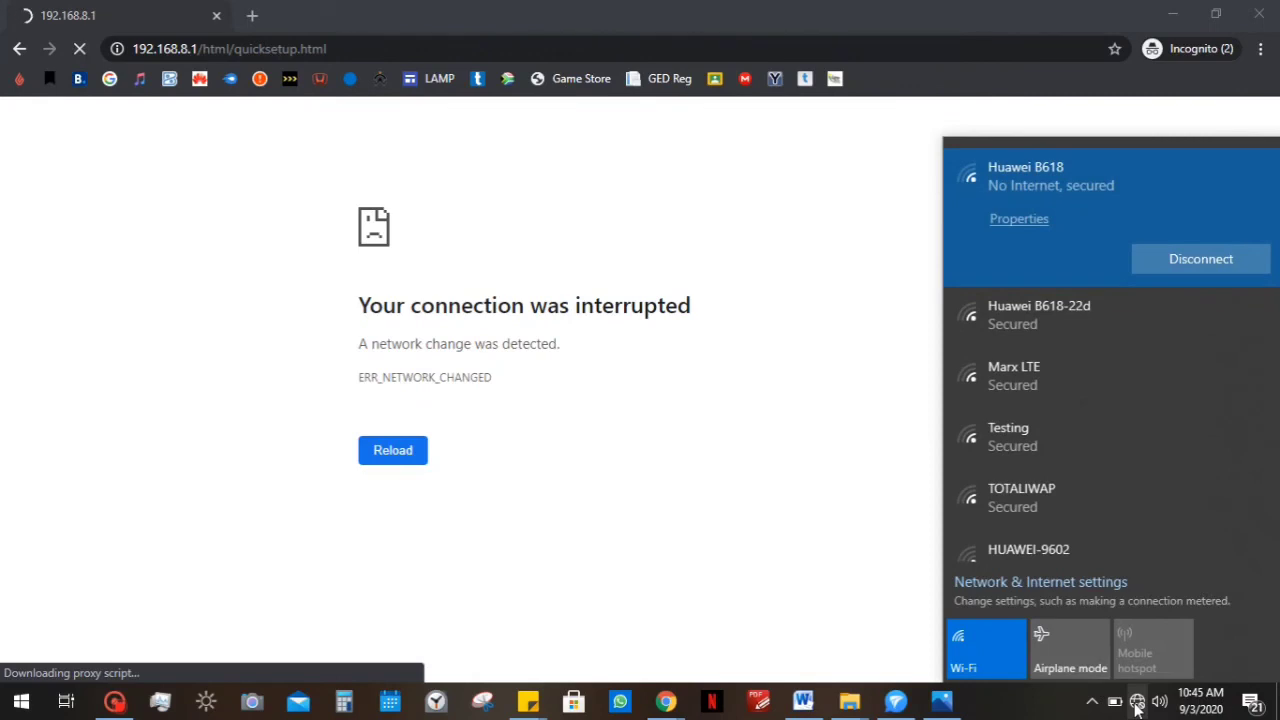
click(966, 650)
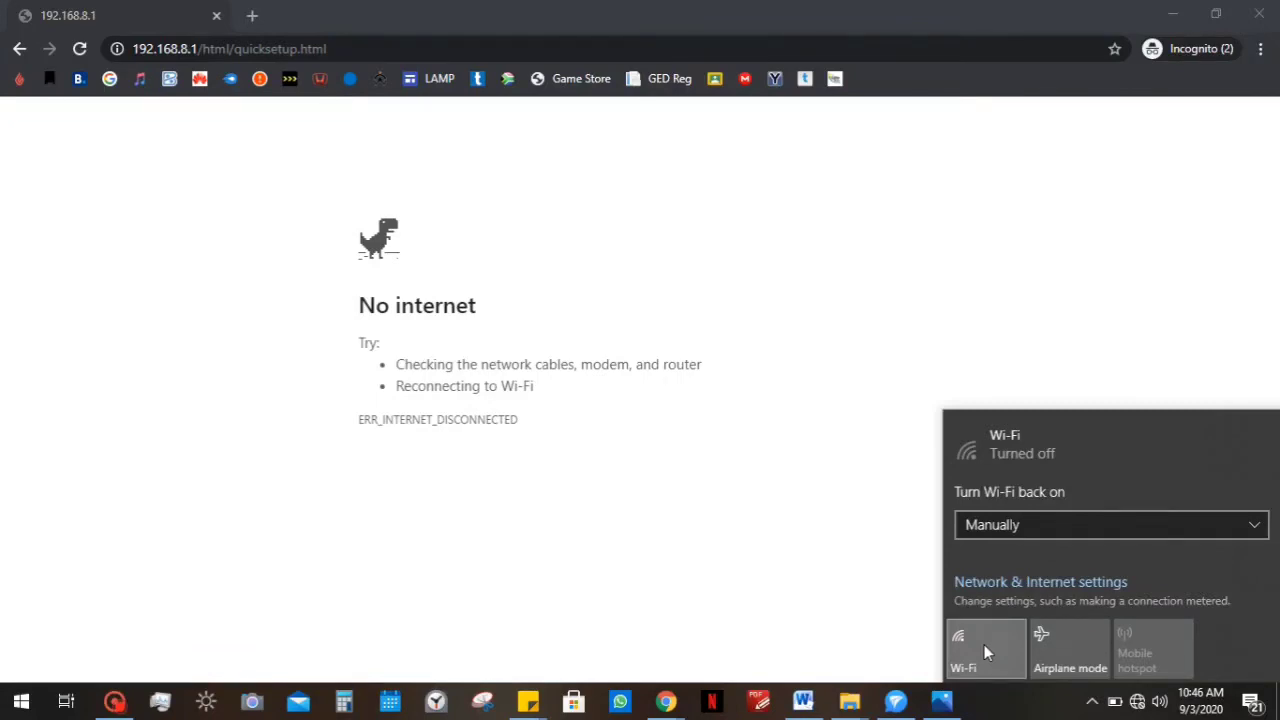
Turn Wi-Fi back on and connect to the 'Testing' network using its security key.
click(978, 640)
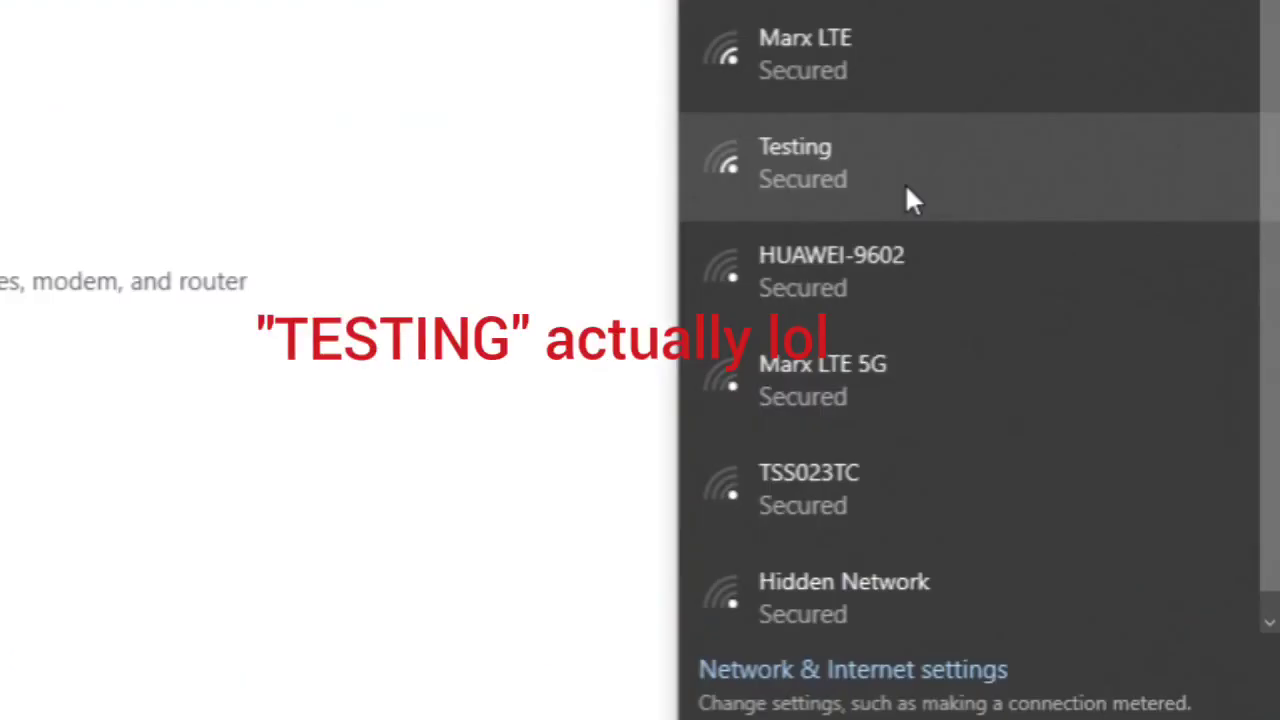
click(1070, 312)
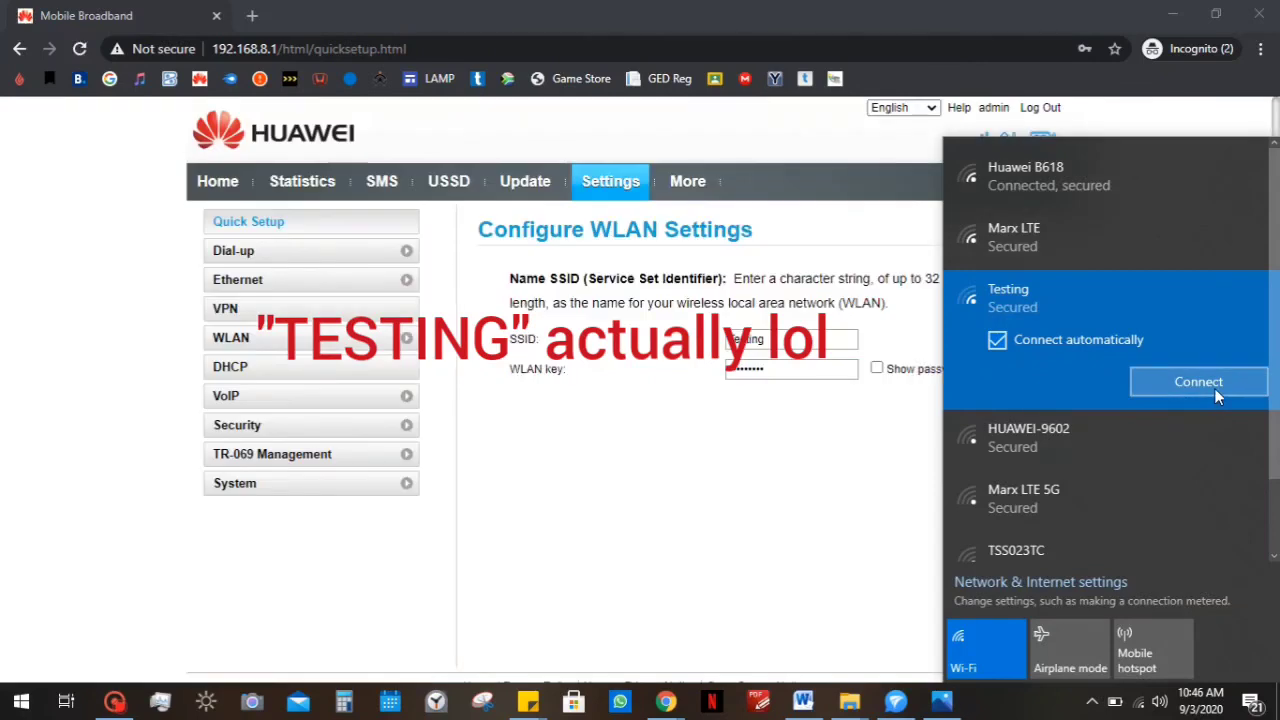
click(1214, 388)
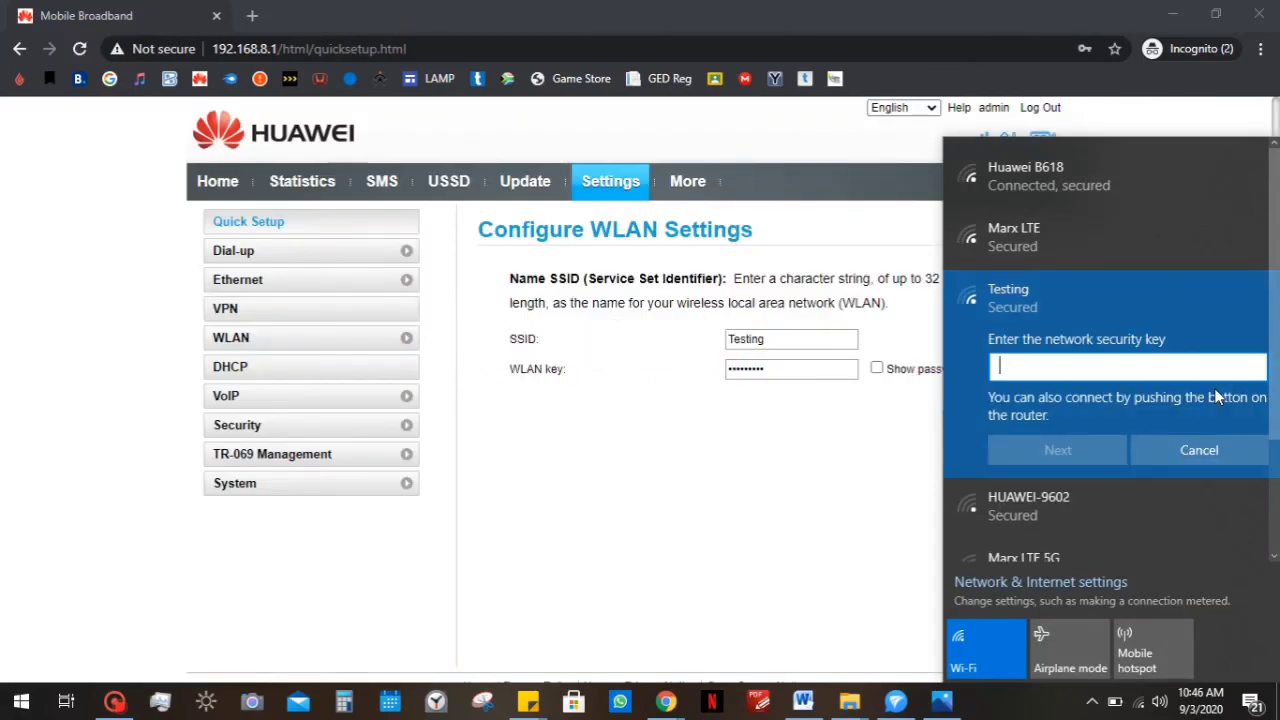
text(•••••)
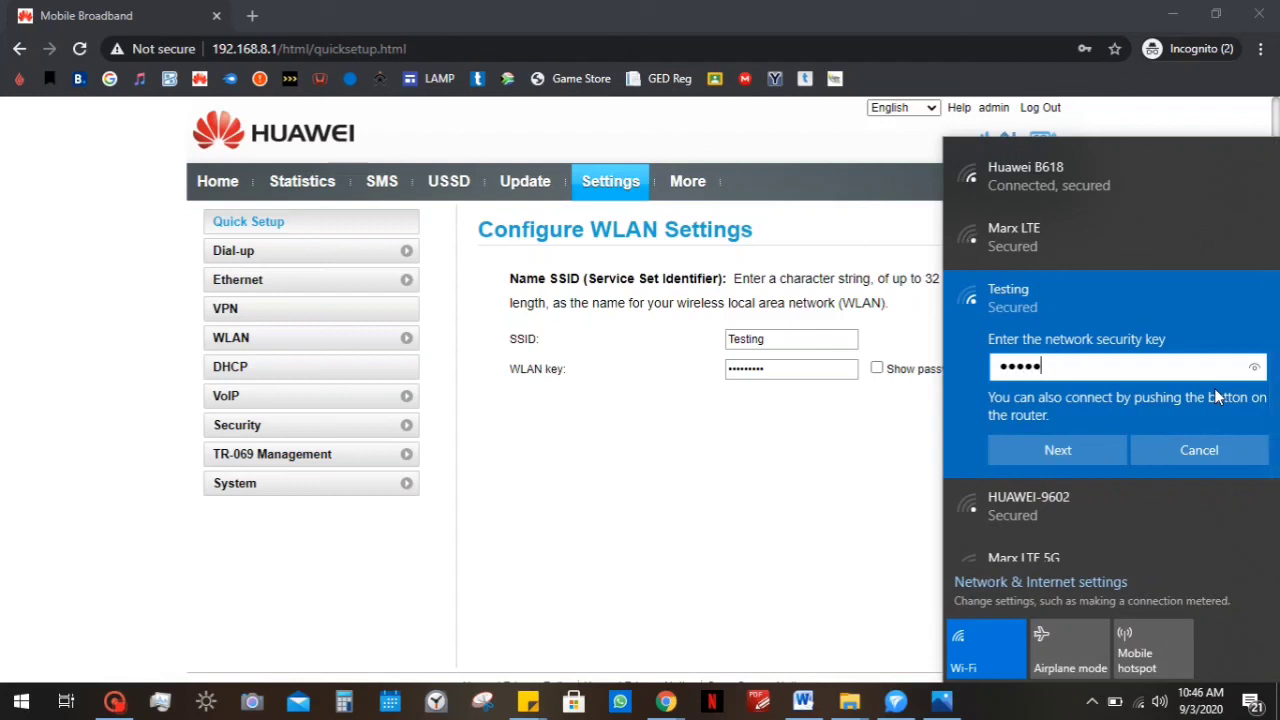
text(••••)
key(Return)
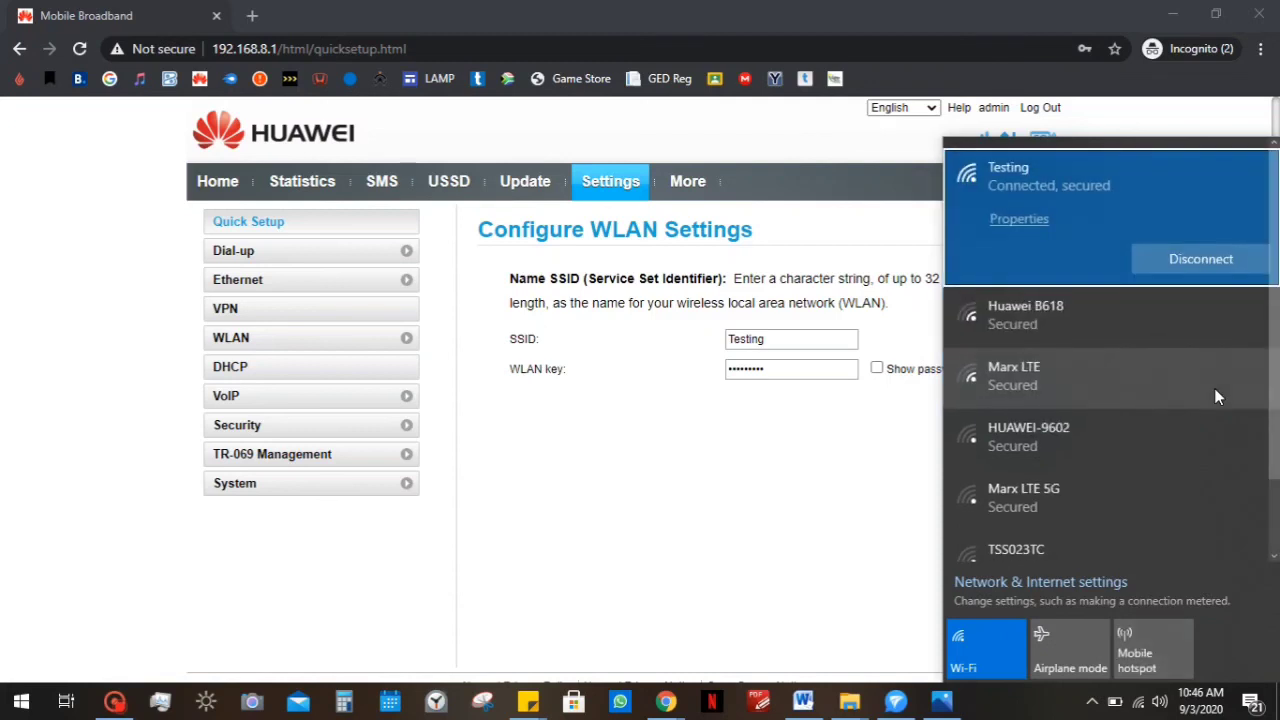
click(716, 430)
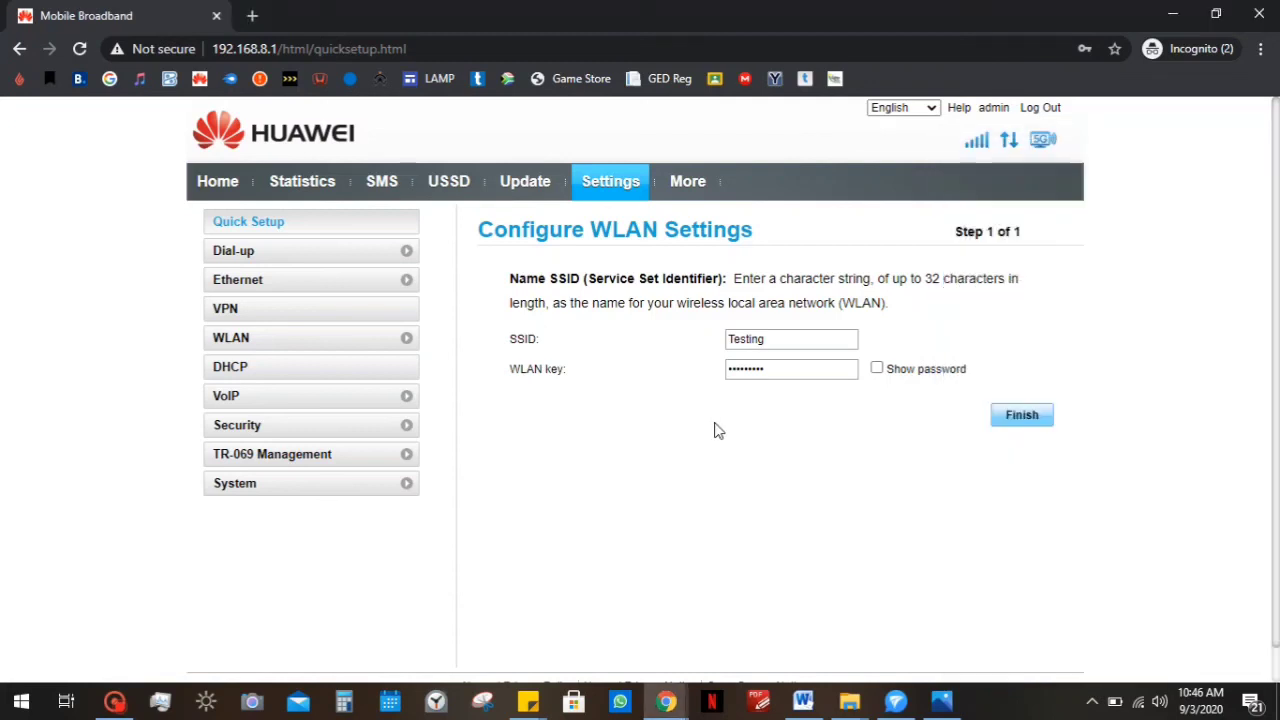